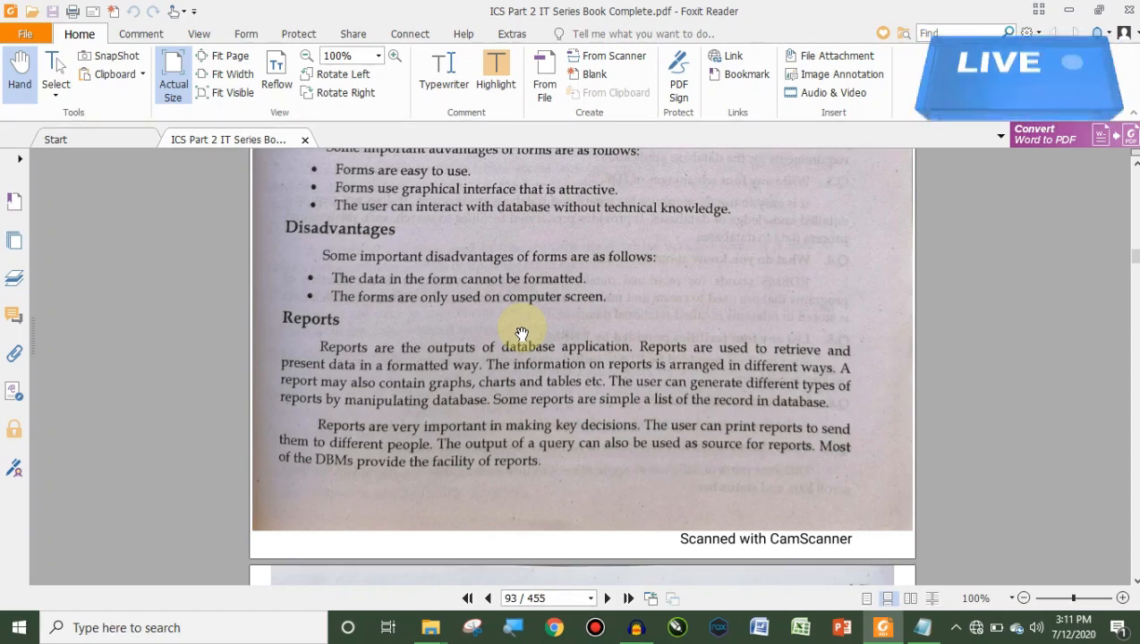
# Step: Read through the Reports section of the book, including the advantages and disadvantages of reports
pyautogui.moveTo(525, 422); pyautogui.dragTo(559, 274)
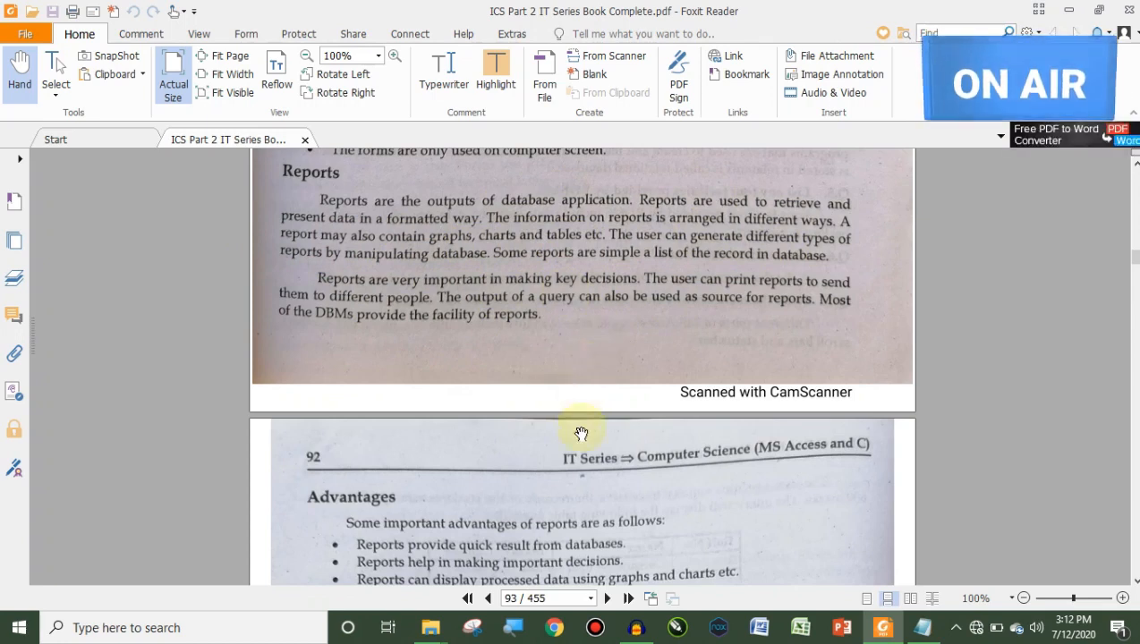
pyautogui.moveTo(581, 433); pyautogui.dragTo(593, 374)
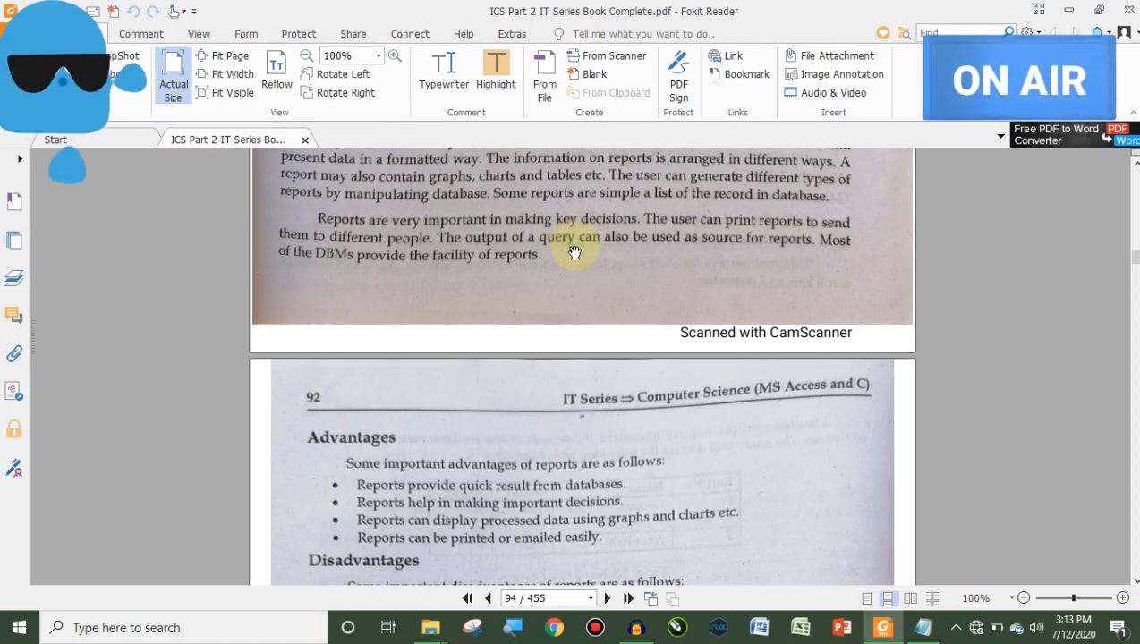
pyautogui.moveTo(575, 358); pyautogui.dragTo(585, 295)
pyautogui.moveTo(567, 436); pyautogui.dragTo(592, 311)
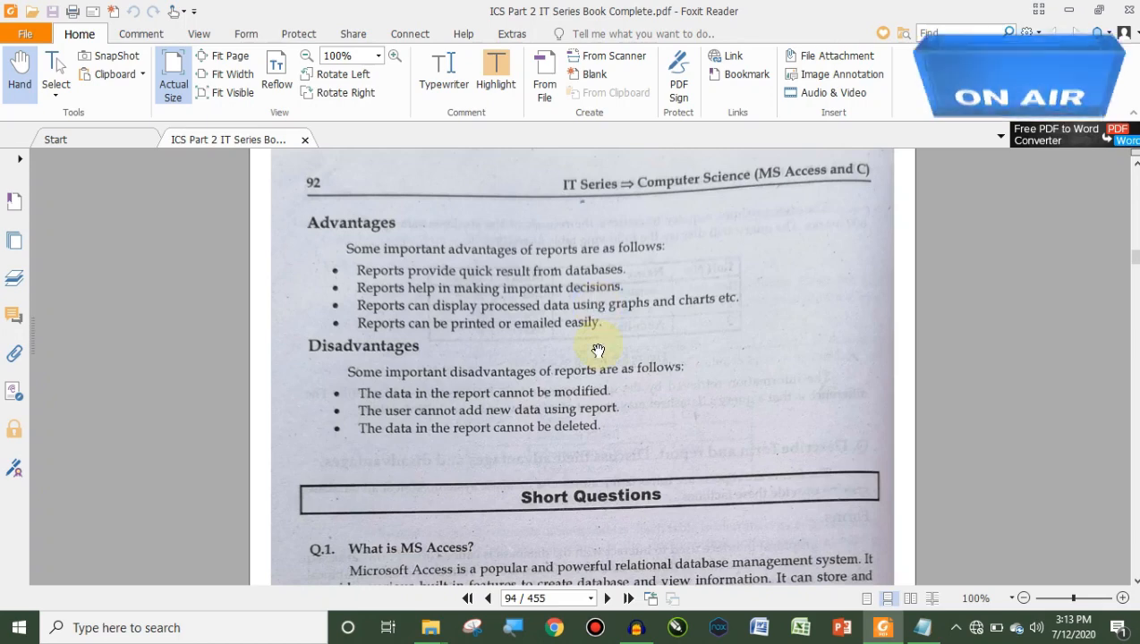
pyautogui.moveTo(598, 344); pyautogui.dragTo(637, 252)
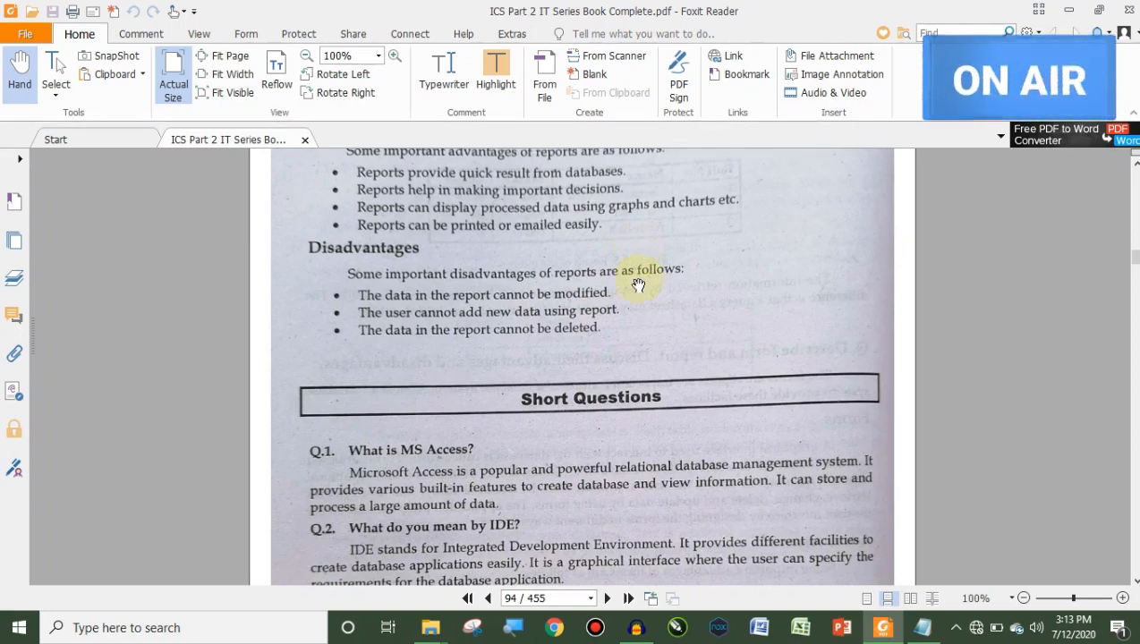
# Step: Review short questions Q.1 to Q.7 on MS Access, IDE, RDBMS and the database wizard
pyautogui.moveTo(618, 376); pyautogui.dragTo(649, 318)
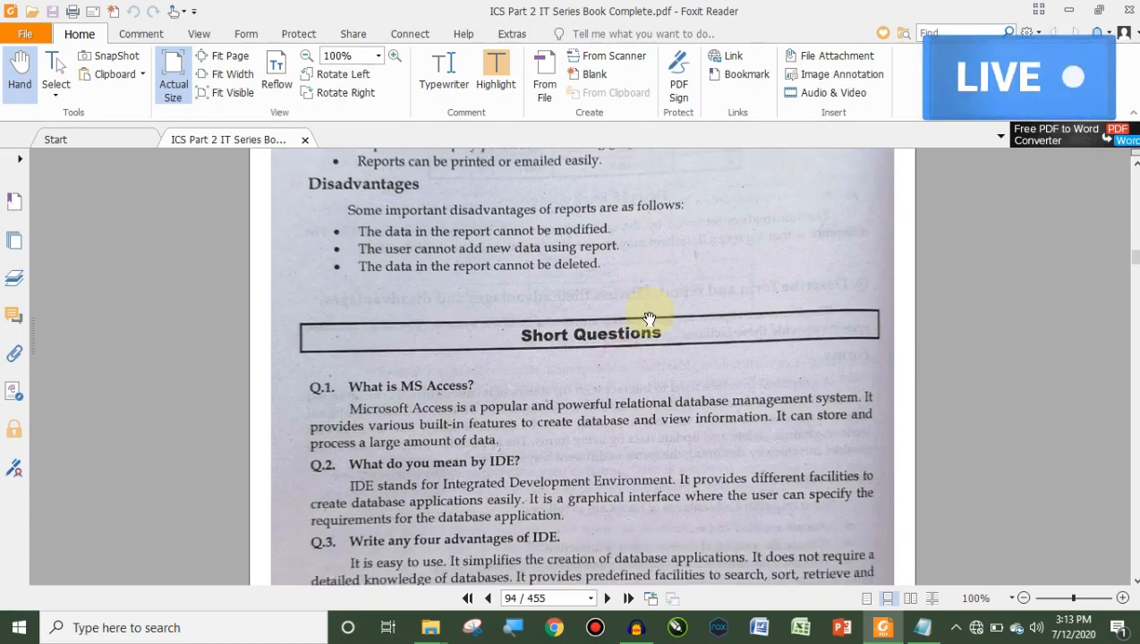
pyautogui.moveTo(607, 408); pyautogui.dragTo(640, 349)
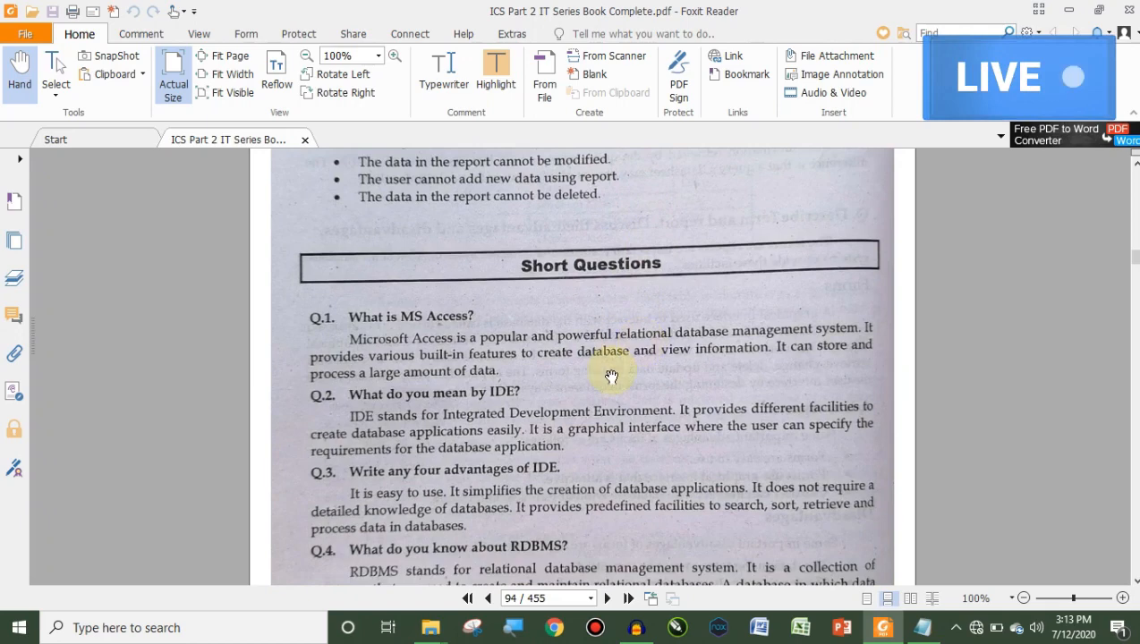
pyautogui.moveTo(568, 414); pyautogui.dragTo(581, 356)
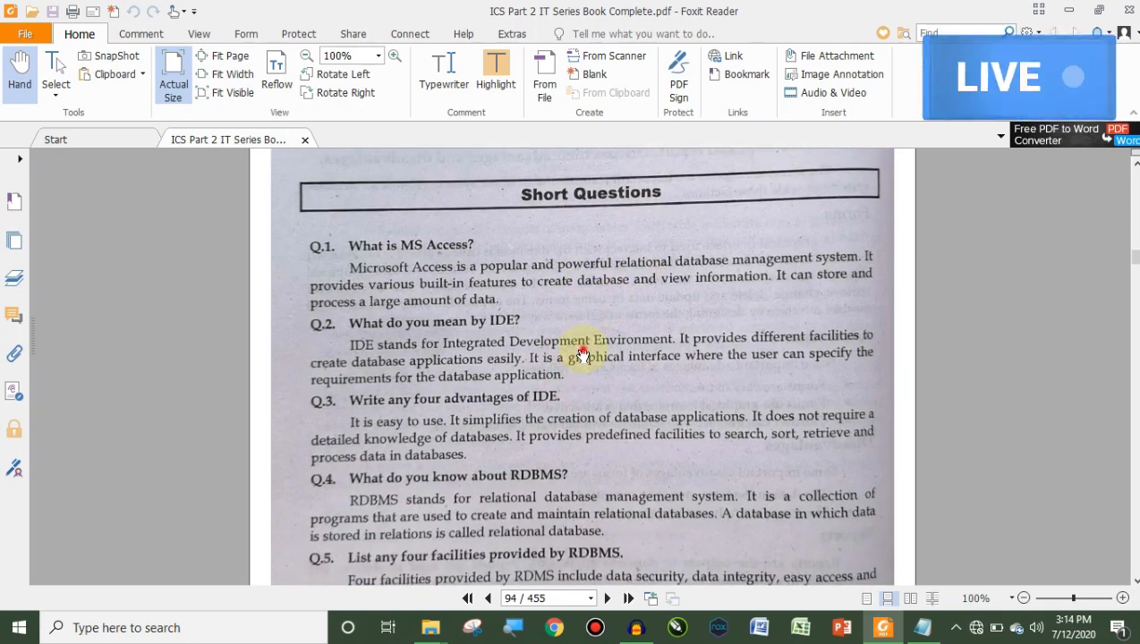
pyautogui.scroll(-1, 596, 320)
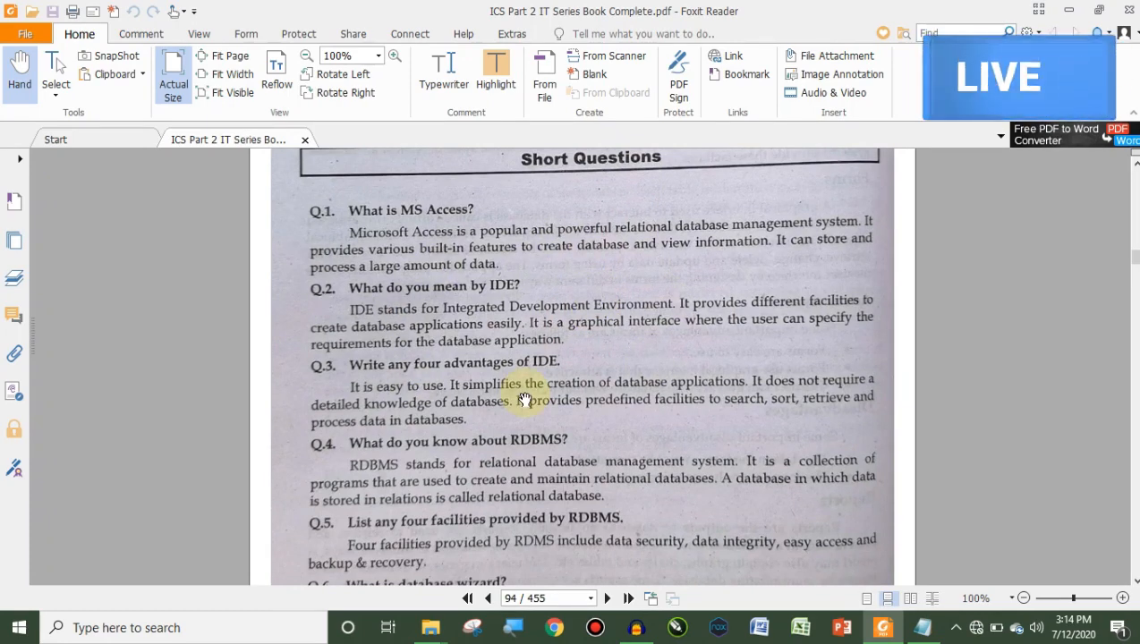
pyautogui.scroll(-1, 511, 483)
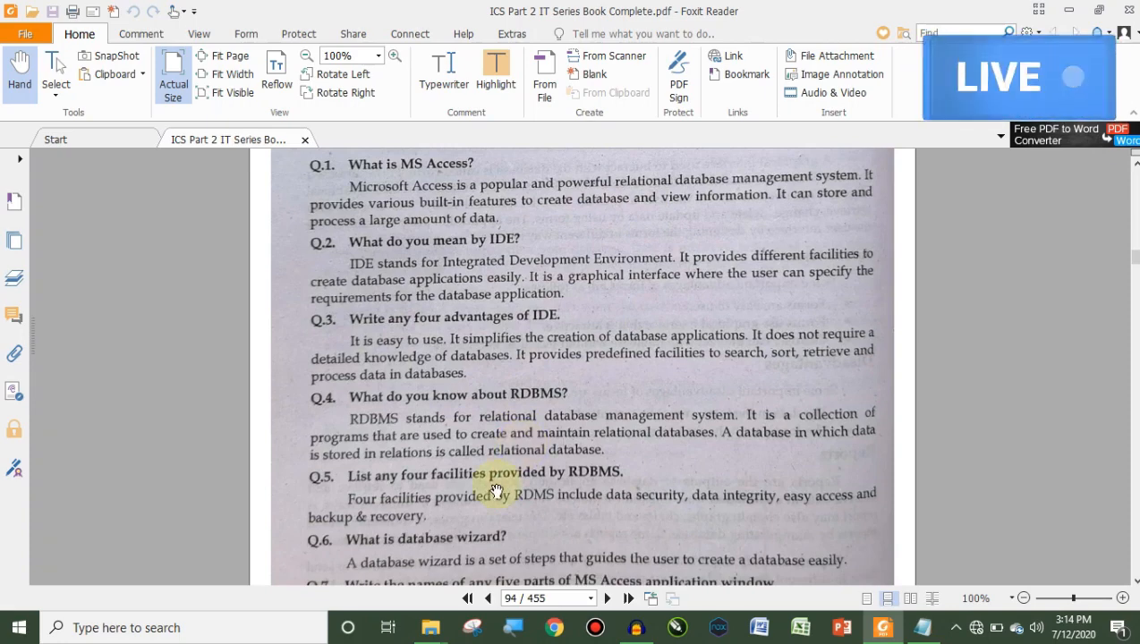
pyautogui.moveTo(478, 499); pyautogui.dragTo(547, 354)
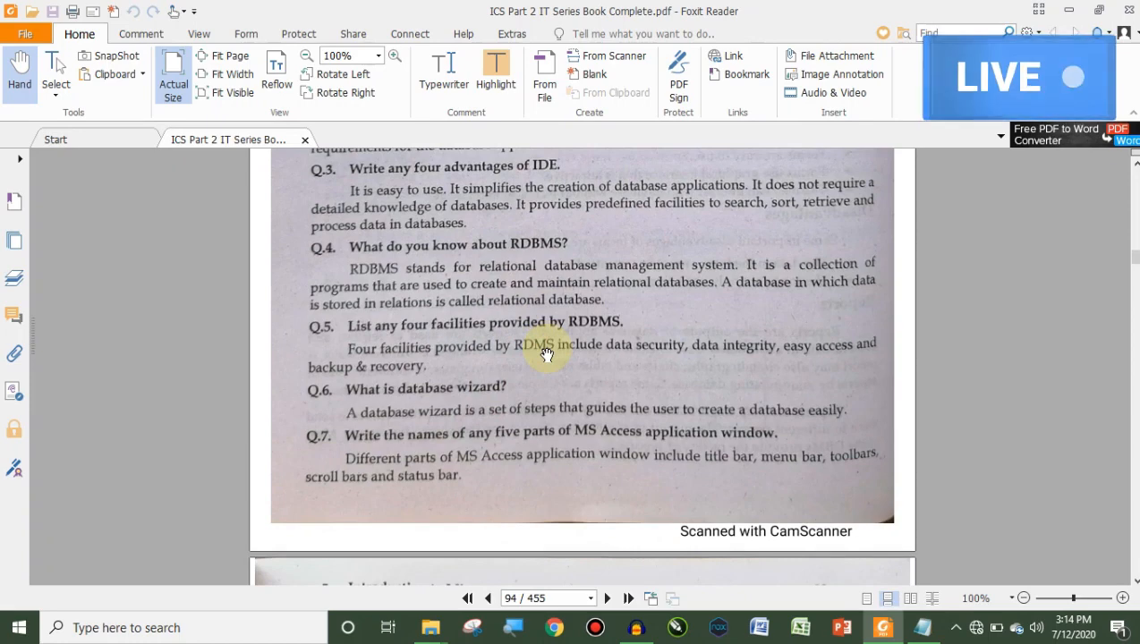
pyautogui.scroll(1, 546, 354)
pyautogui.scroll(1, 547, 355)
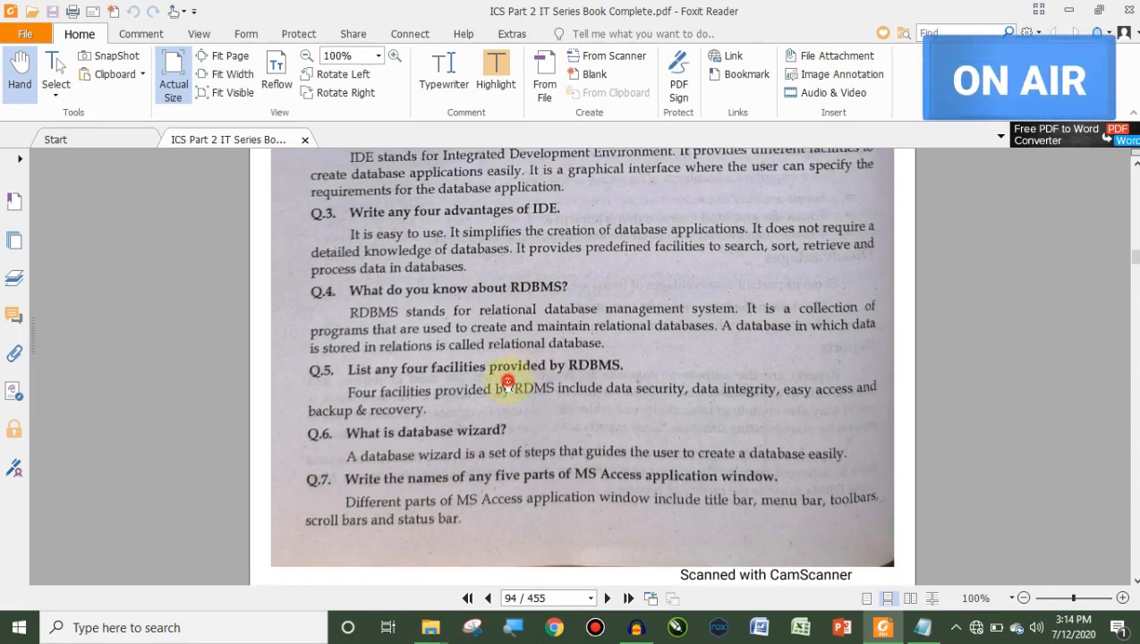
pyautogui.scroll(5, 508, 360)
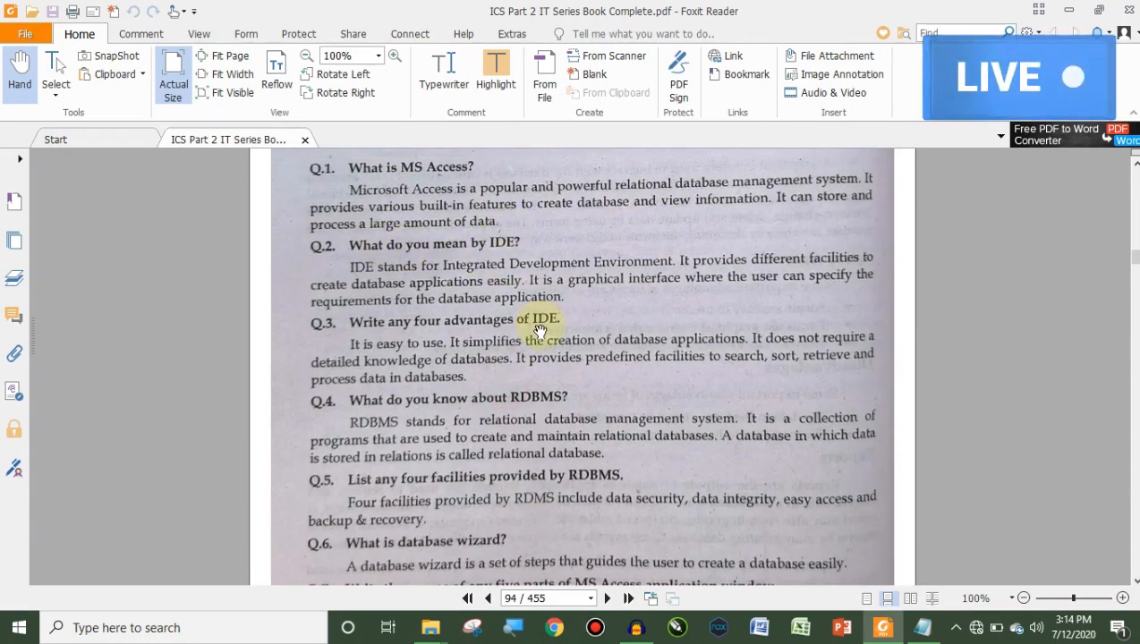
pyautogui.scroll(-1, 547, 338)
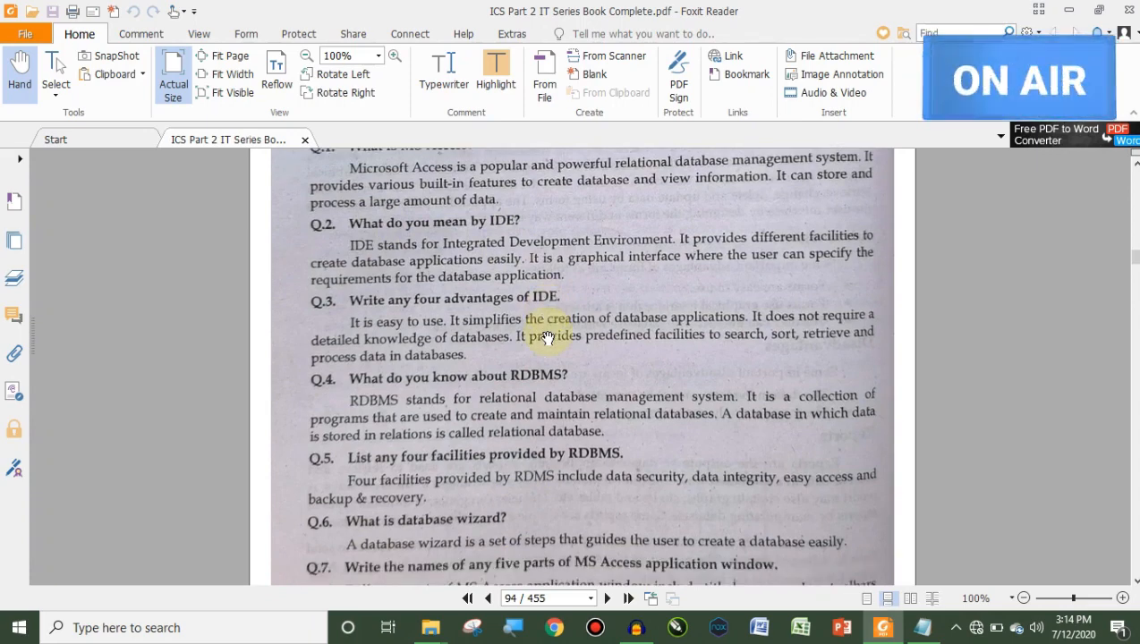
pyautogui.scroll(-1, 548, 338)
pyautogui.scroll(-5, 547, 338)
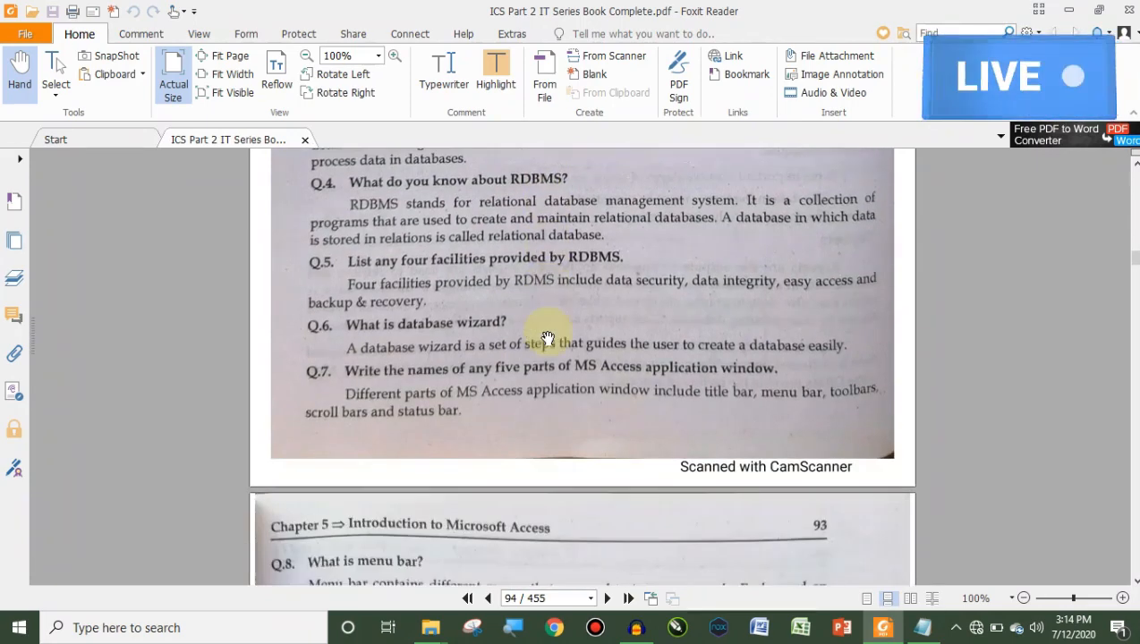
pyautogui.scroll(-2, 548, 337)
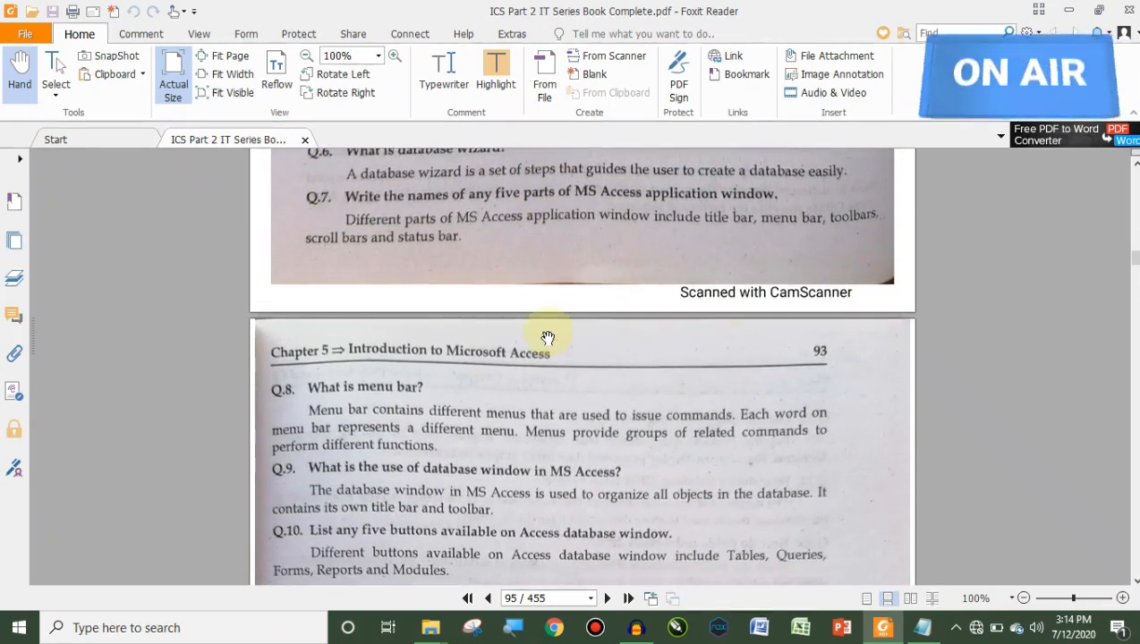
# Step: Skim the remaining Chapter 5 short questions, multiple-choice questions and answers up to Chapter 6, Table and Query
pyautogui.scroll(-4, 547, 337)
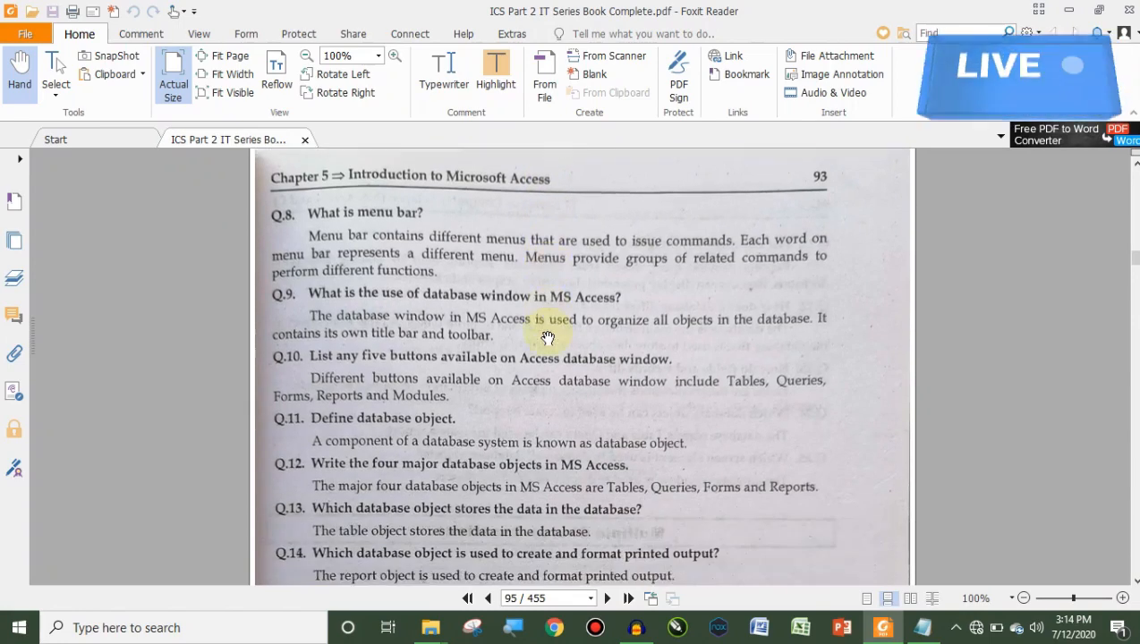
pyautogui.scroll(-2, 548, 337)
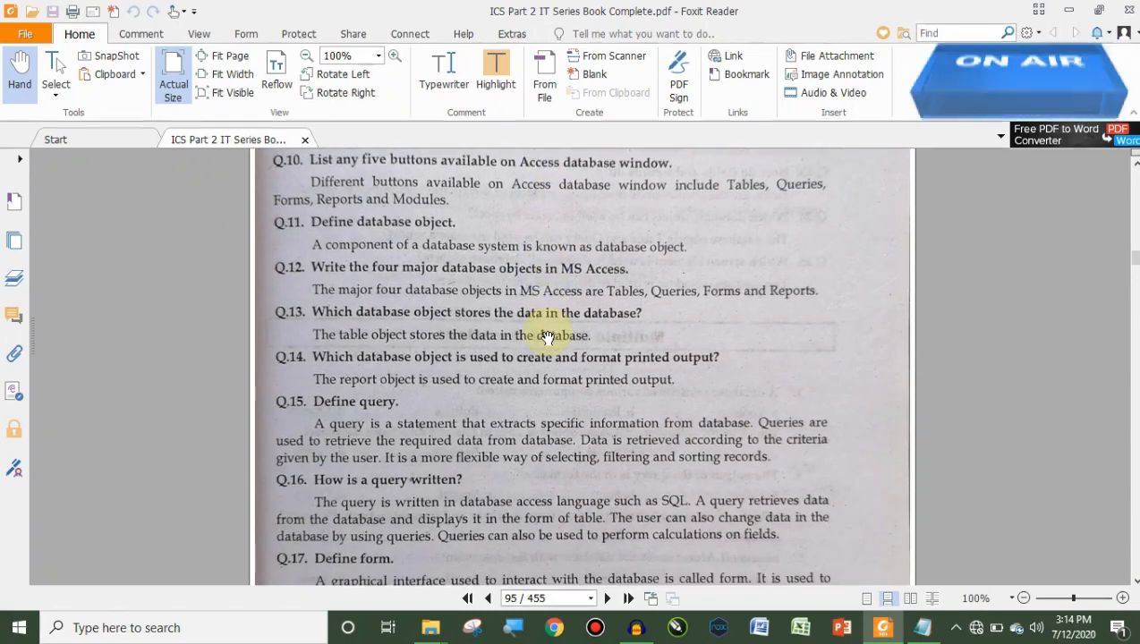
pyautogui.scroll(-2, 548, 337)
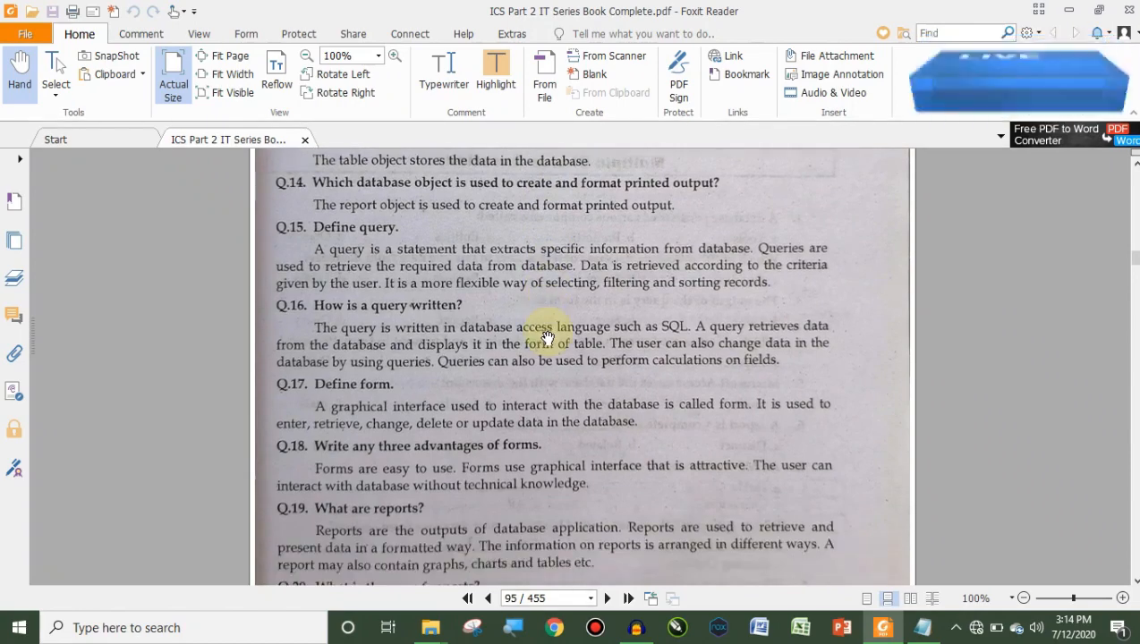
pyautogui.scroll(-9, 547, 337)
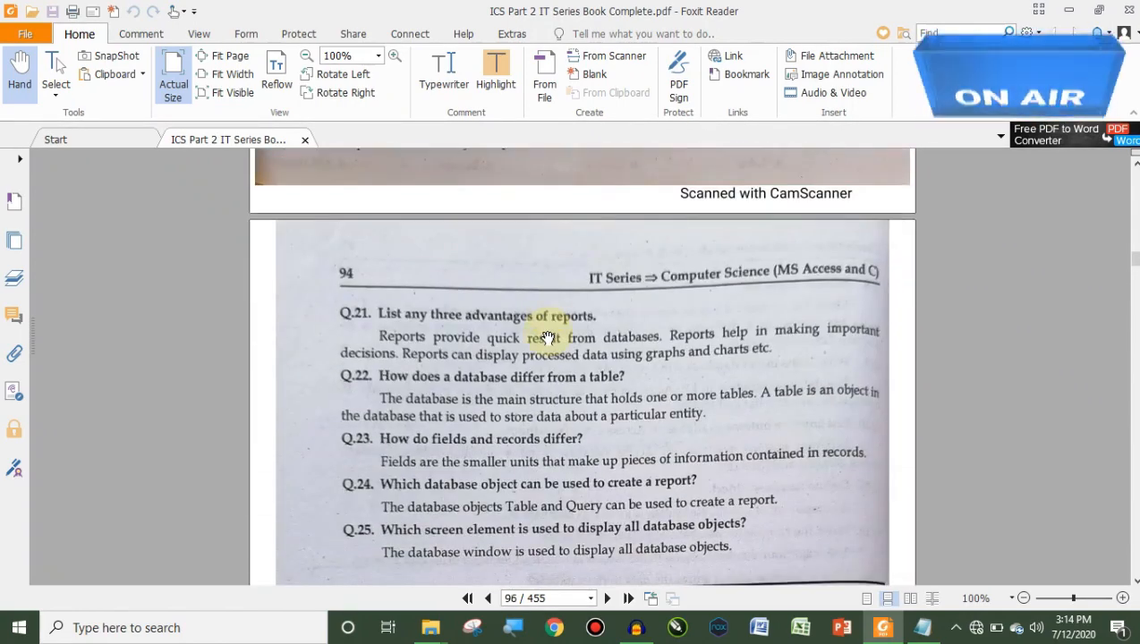
pyautogui.scroll(-9, 547, 338)
pyautogui.scroll(-20, 548, 337)
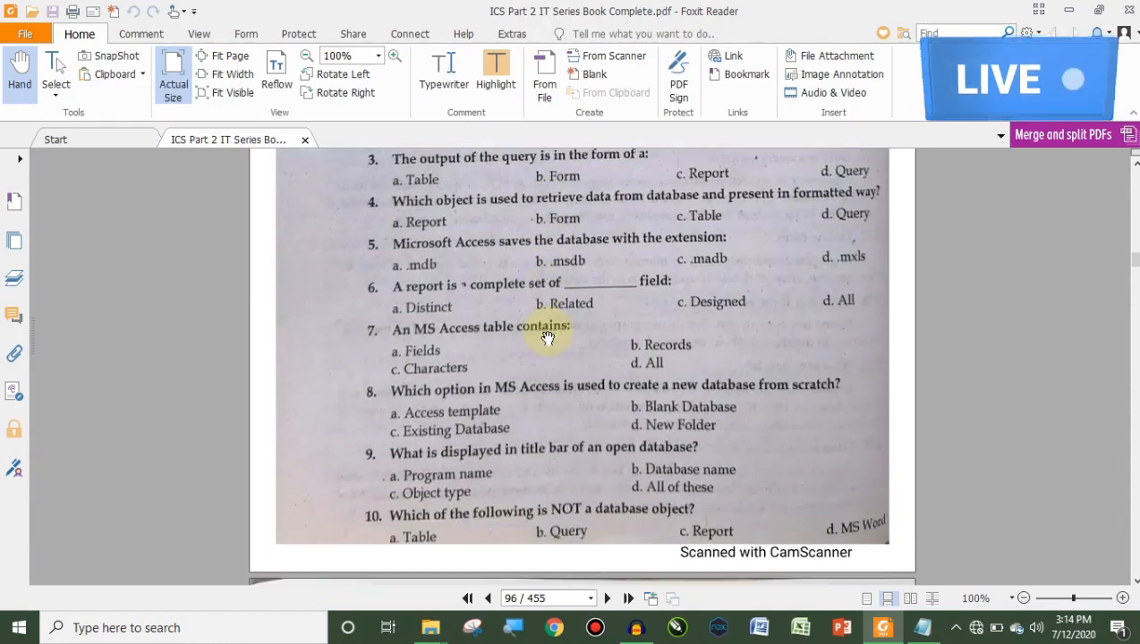
pyautogui.scroll(-20, 548, 337)
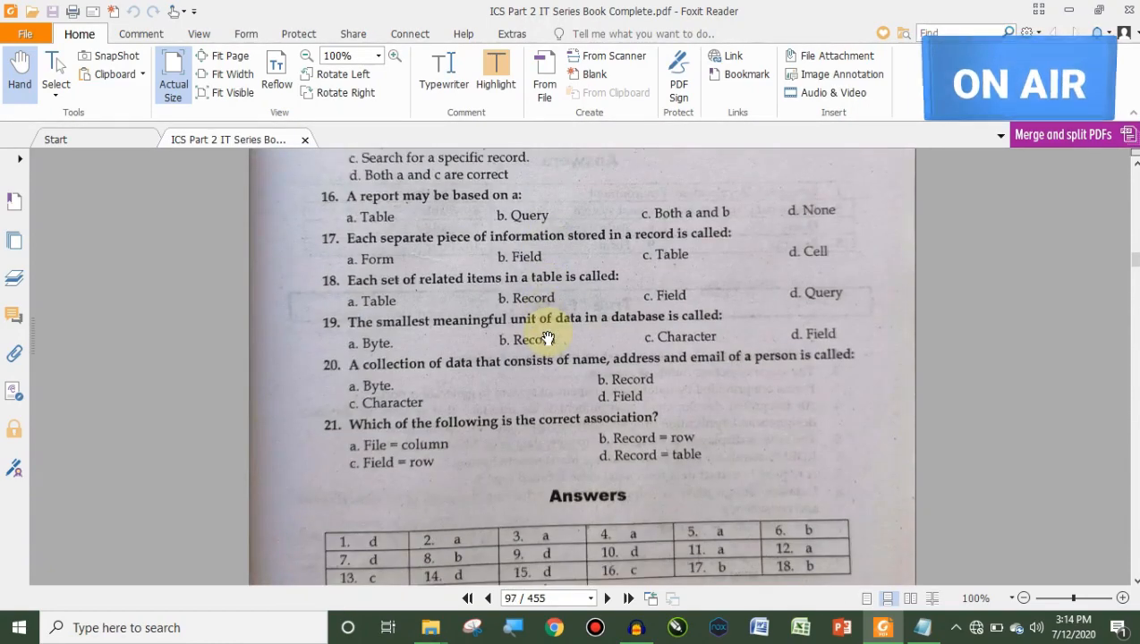
pyautogui.scroll(-20, 547, 337)
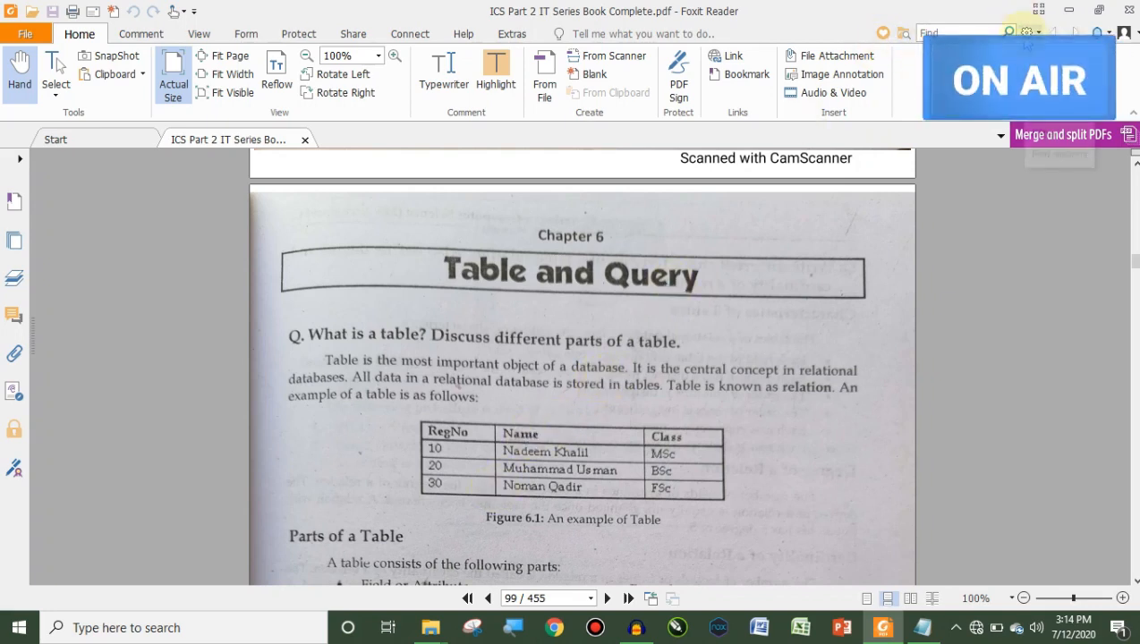
# Step: Minimize the PDF book, search Windows for "access" and open Microsoft Office Access 2007
pyautogui.click(1069, 11)
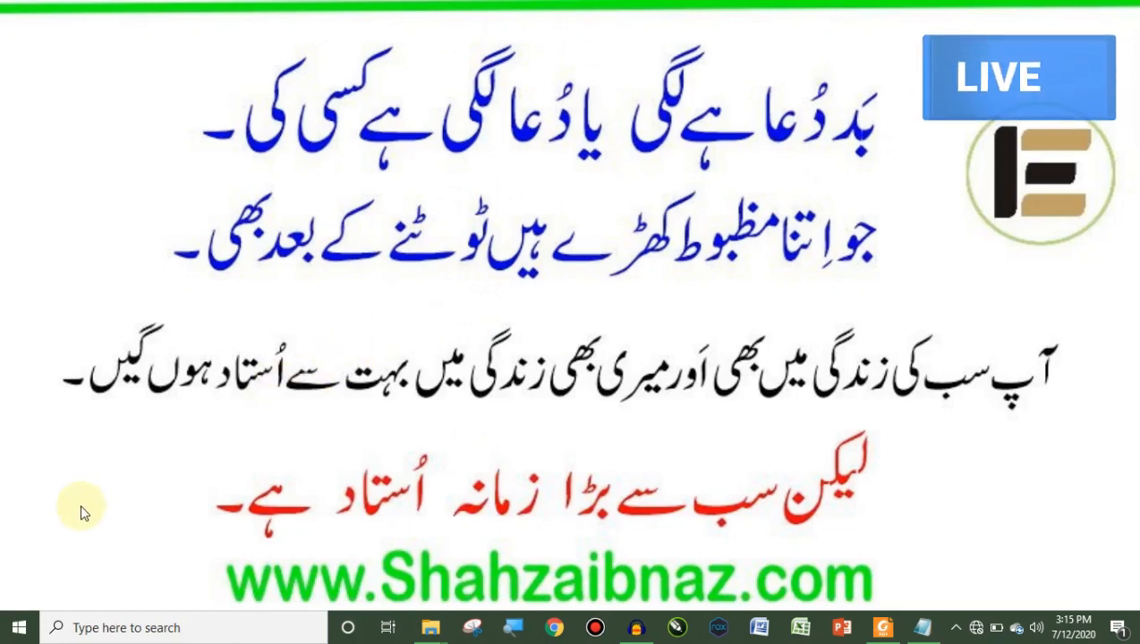
pyautogui.click(15, 630)
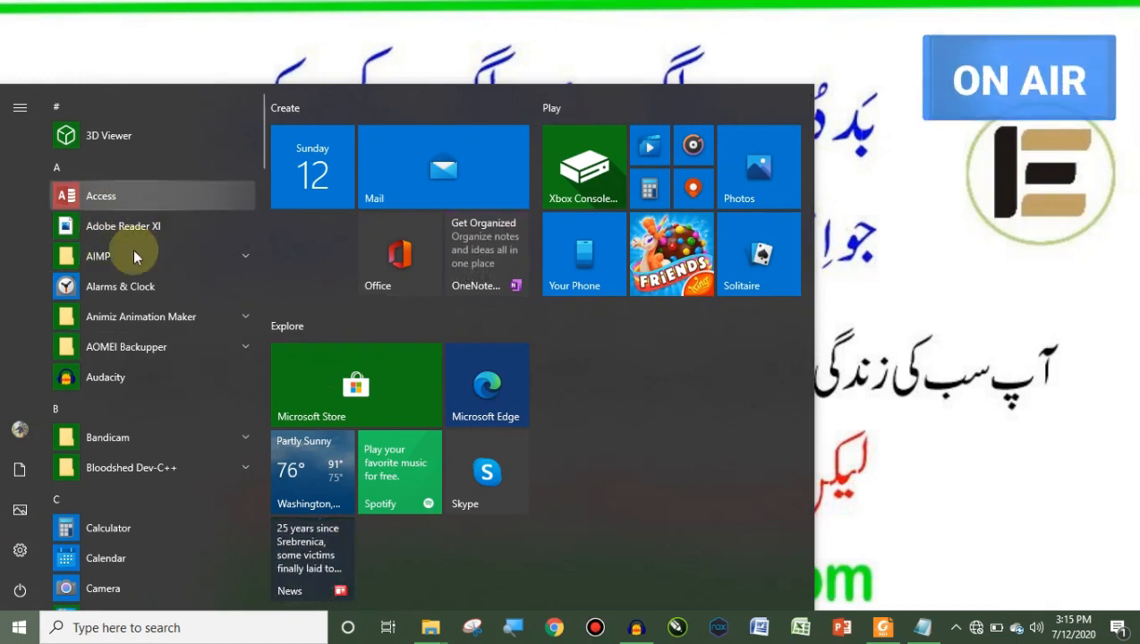
pyautogui.click(111, 628)
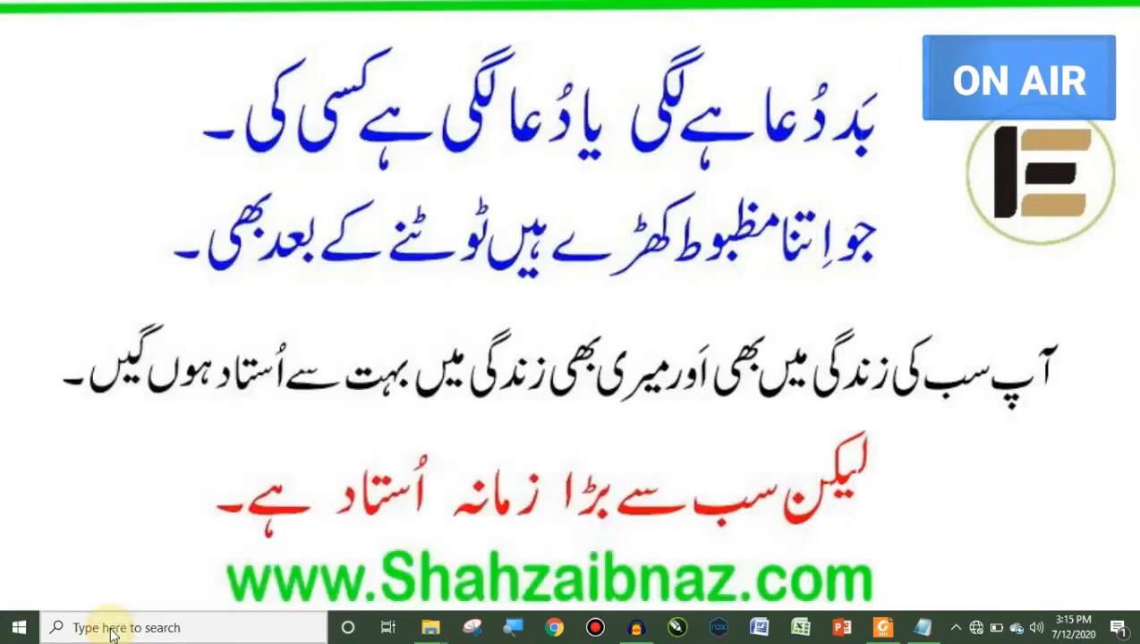
pyautogui.write('acce')
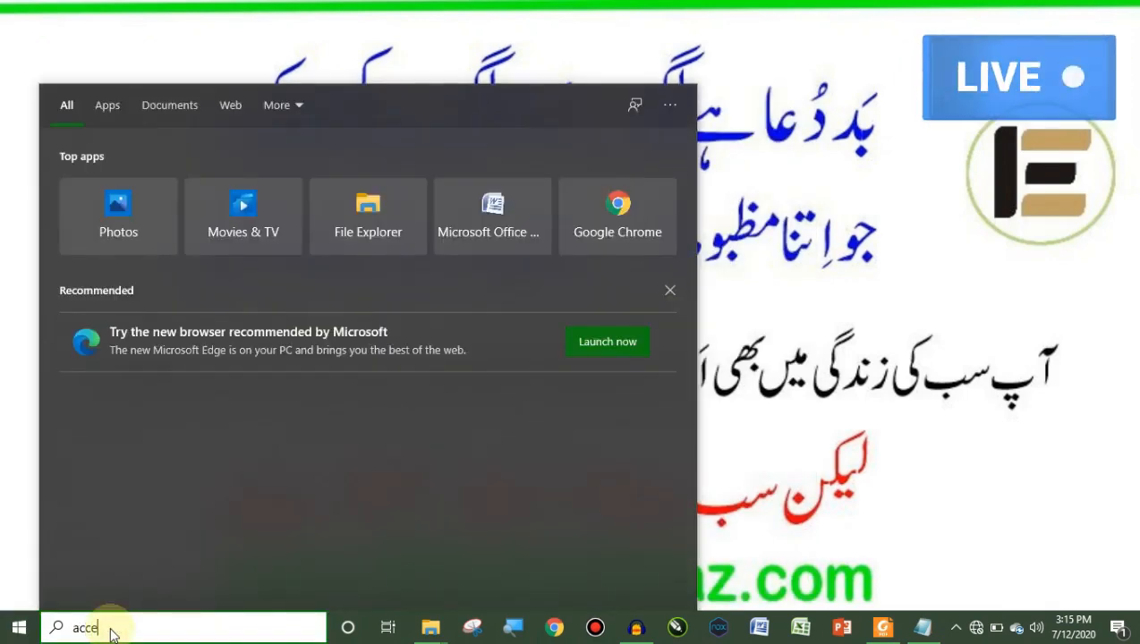
pyautogui.write('es')
pyautogui.press('BackSpace')
pyautogui.press('BackSpace')
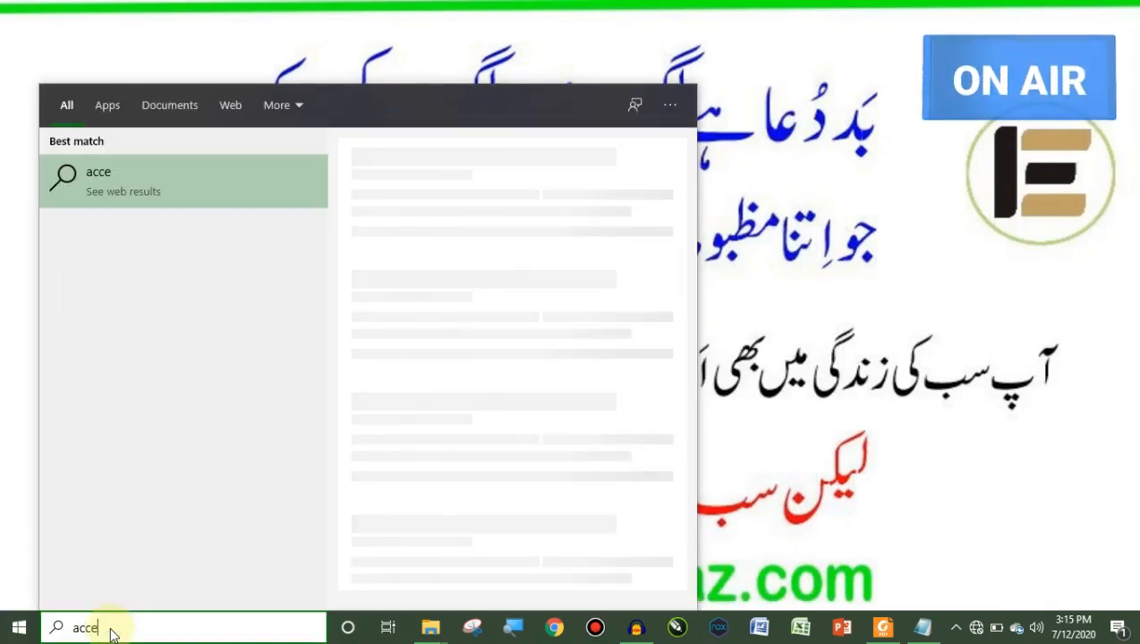
pyautogui.write('ss')
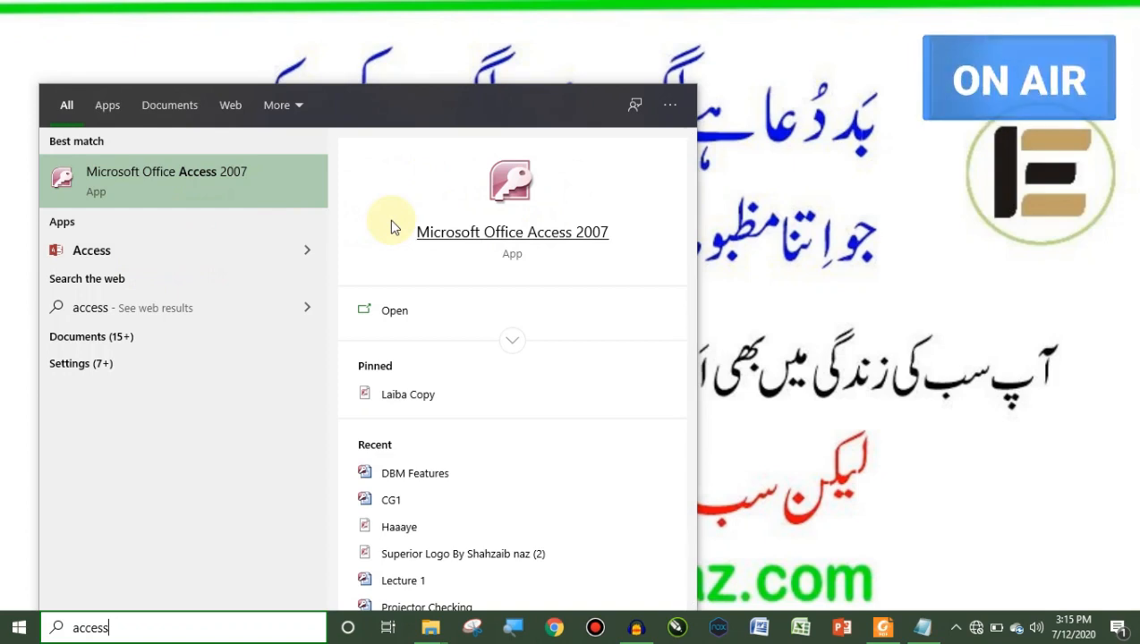
pyautogui.click(512, 233)
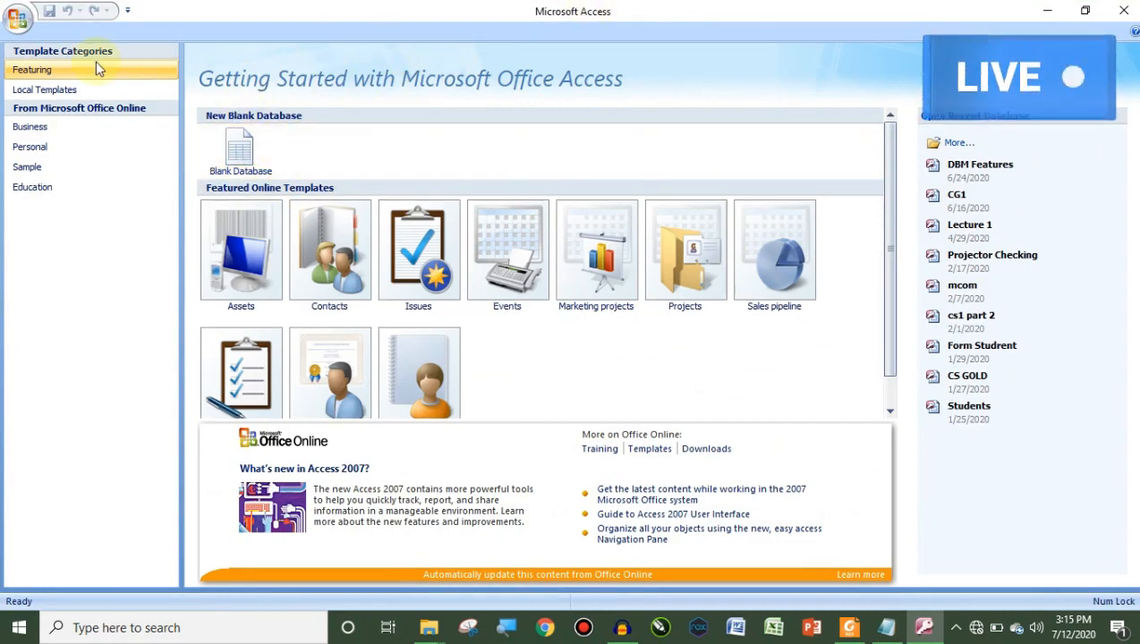
# Step: Choose a new blank database and set its file name to "MS ACCESS PRactical No 1"
pyautogui.click(246, 154)
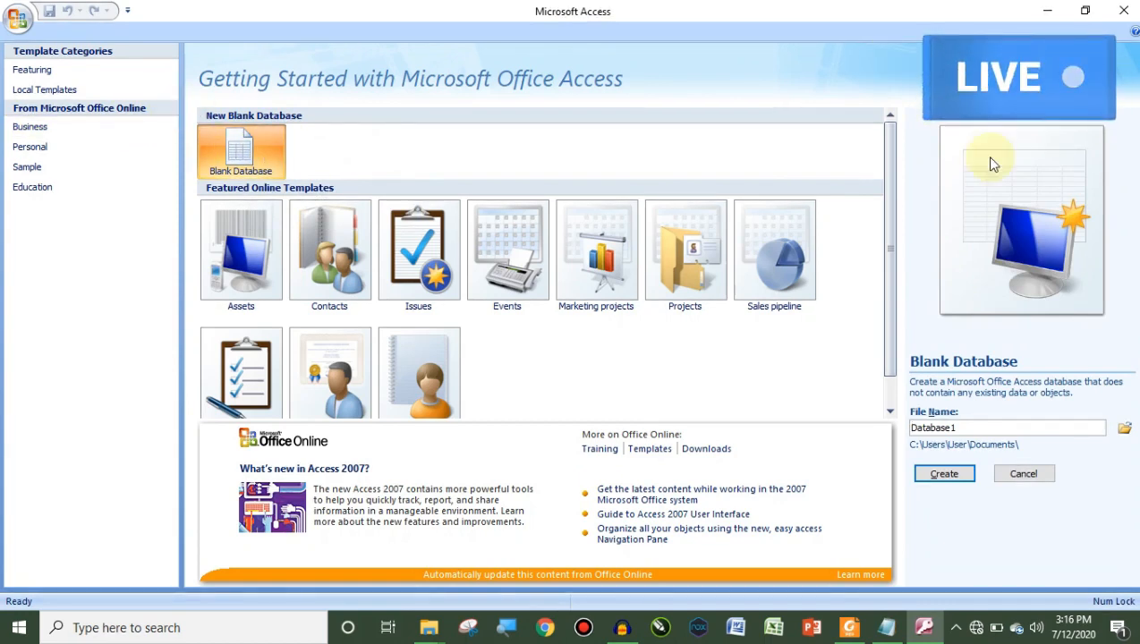
pyautogui.click(973, 429)
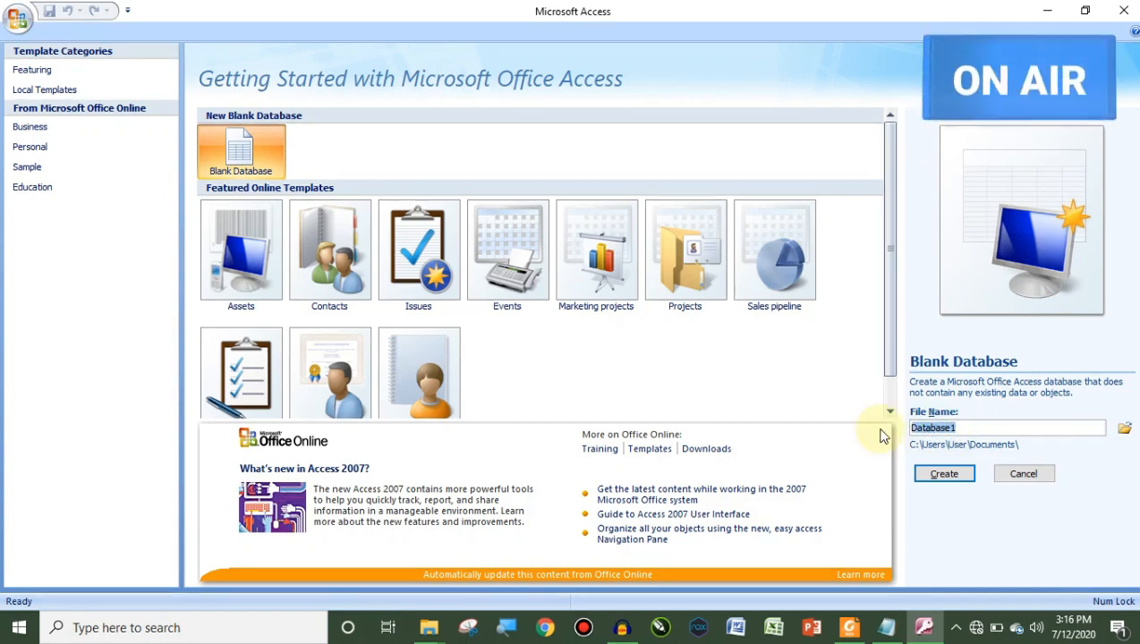
pyautogui.press('BackSpace')
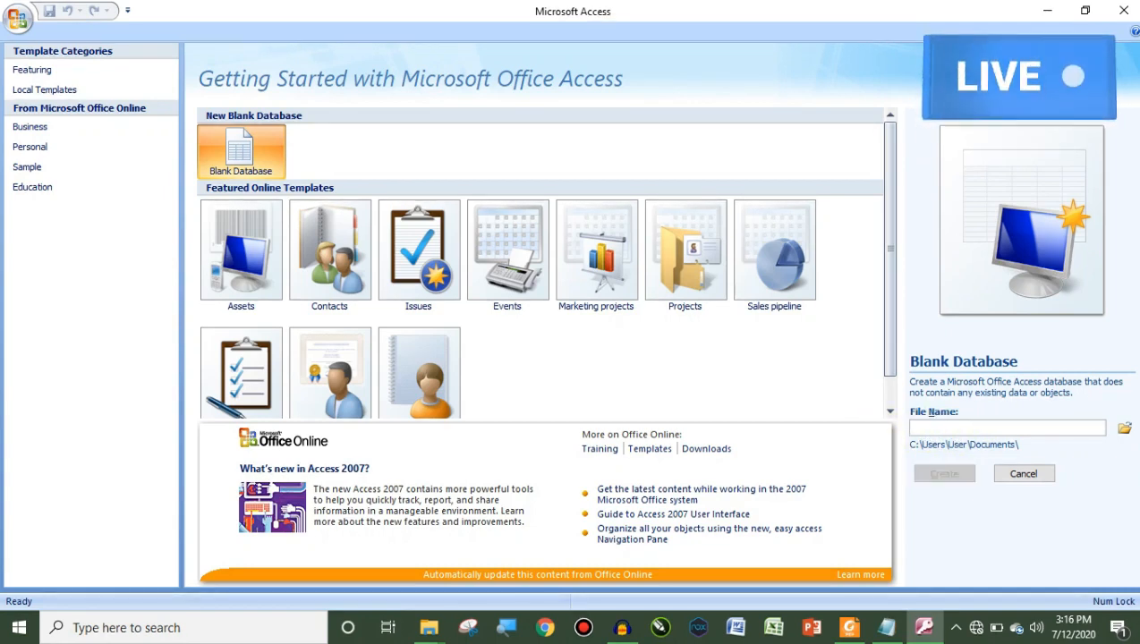
pyautogui.write('MS ACES')
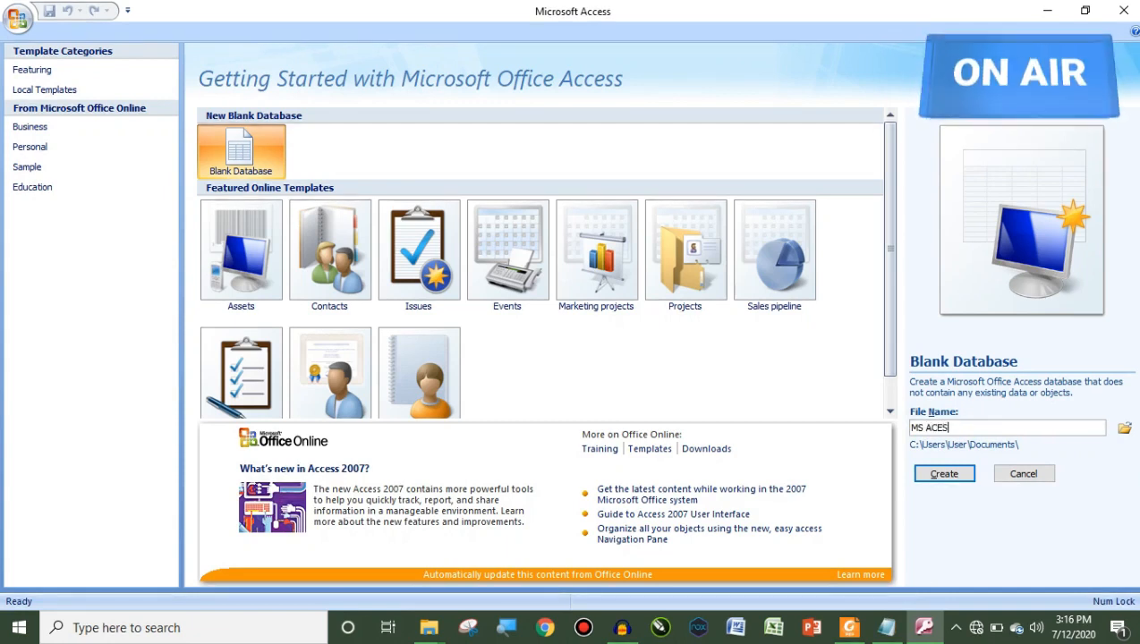
pyautogui.write('SSS PRactical')
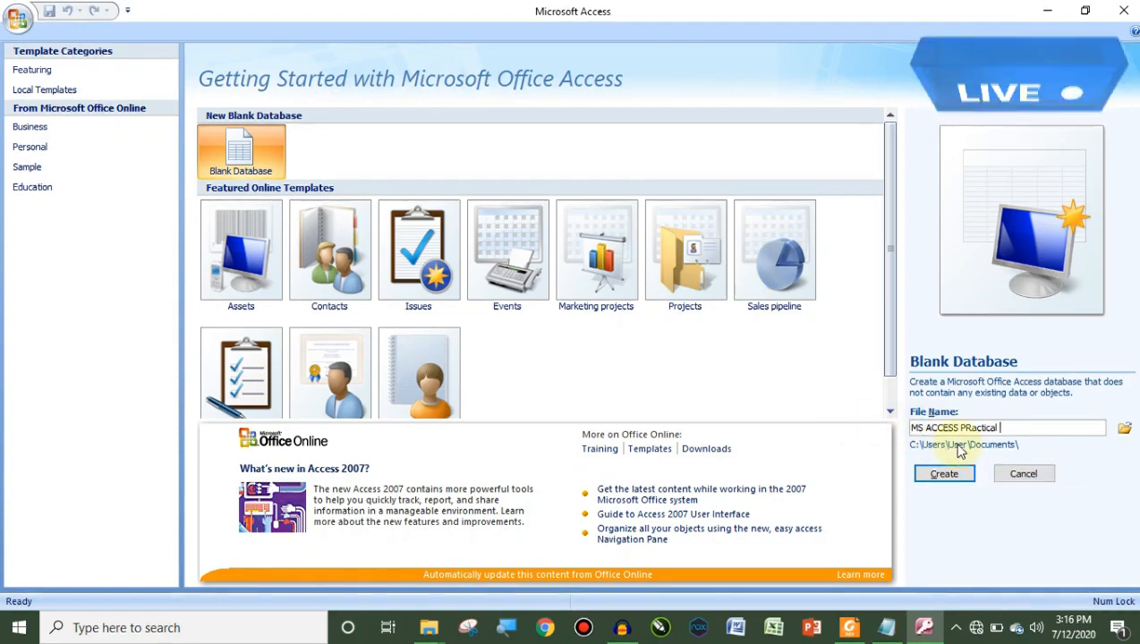
pyautogui.write('No 1')
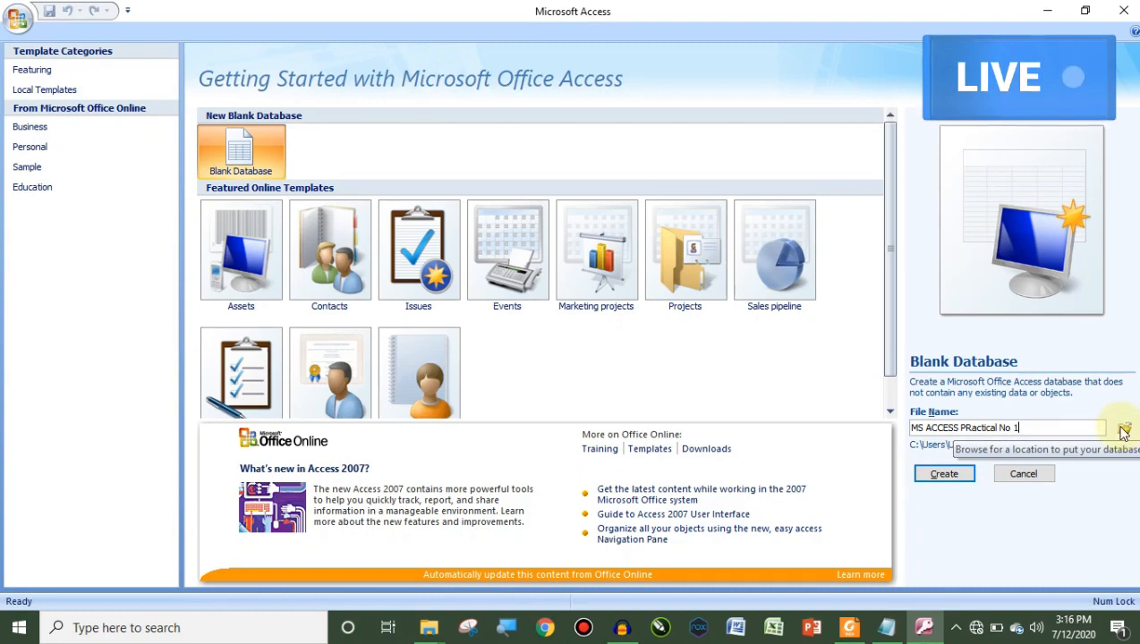
# Step: Create the blank database under the chosen file name
pyautogui.click(940, 475)
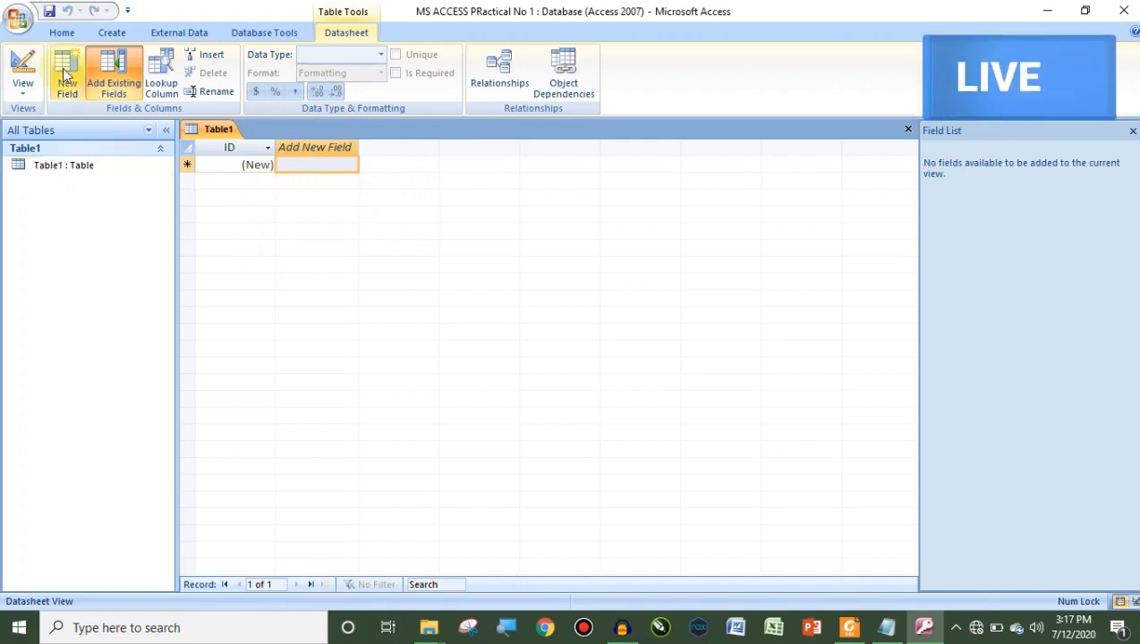
# Step: Review the commands for formatting records, creating objects, handling external data and using database tools, including the additional form types
pyautogui.click(64, 34)
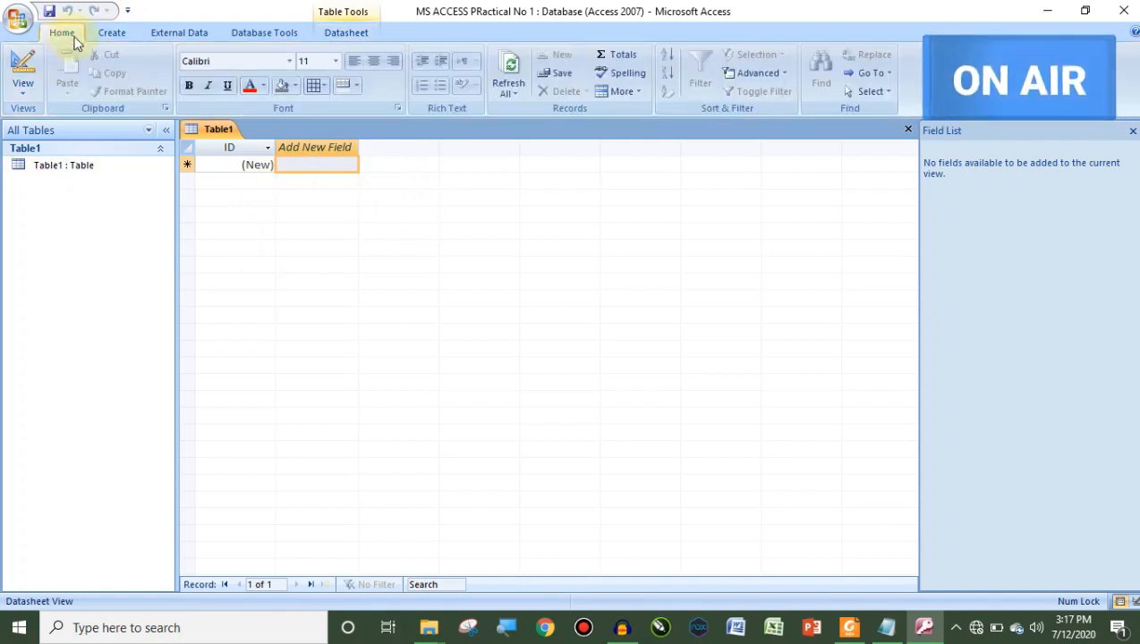
pyautogui.click(99, 36)
pyautogui.click(179, 32)
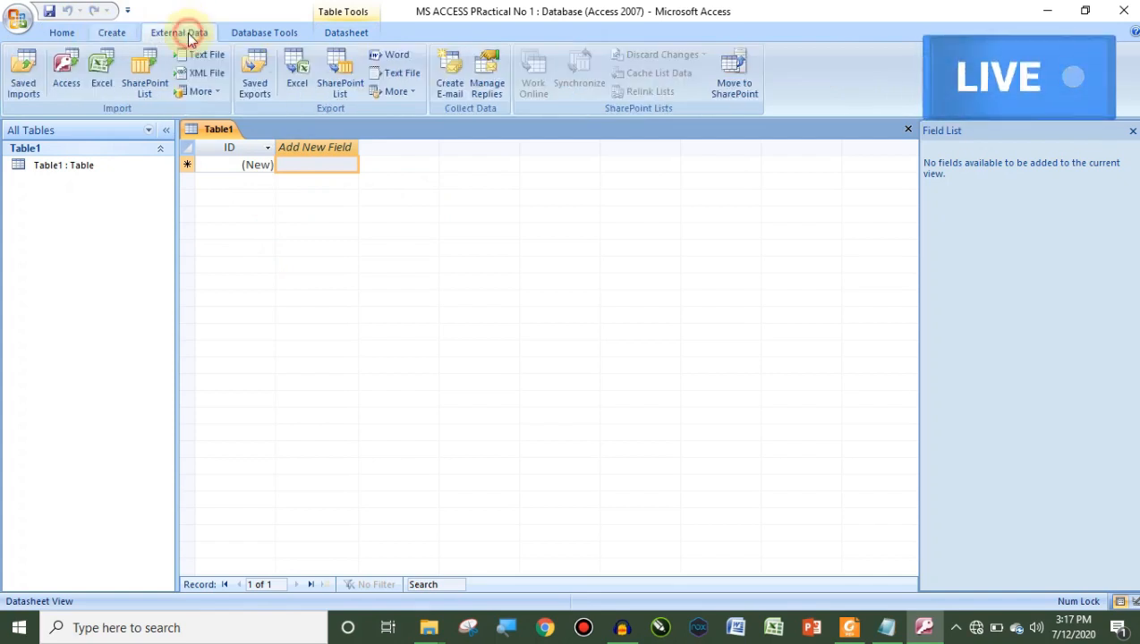
pyautogui.click(267, 32)
pyautogui.click(344, 32)
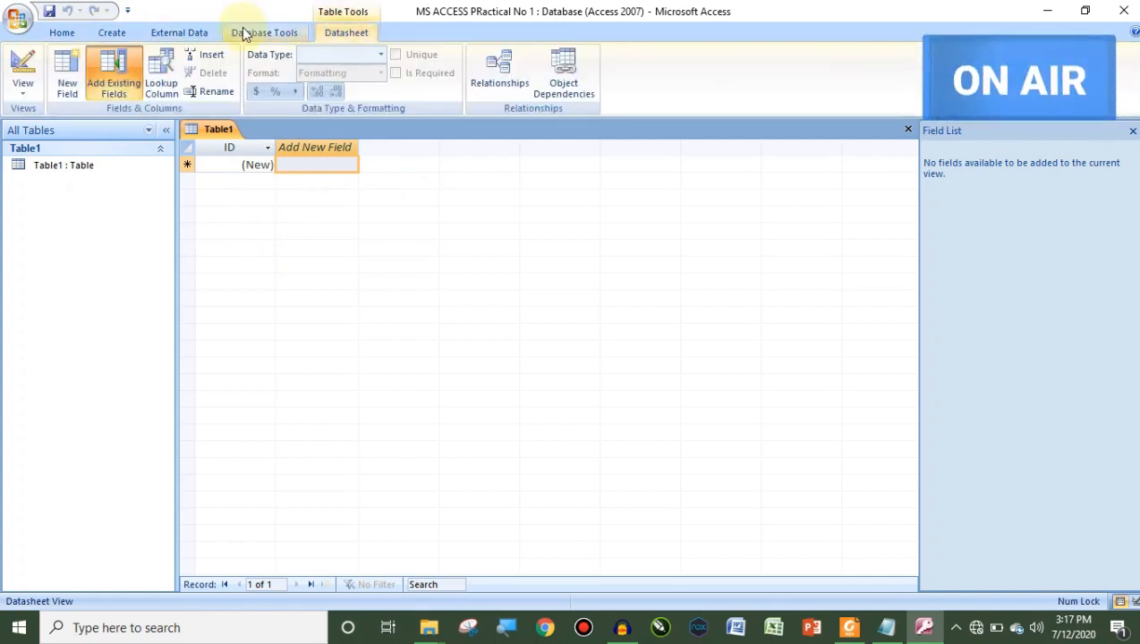
pyautogui.click(55, 34)
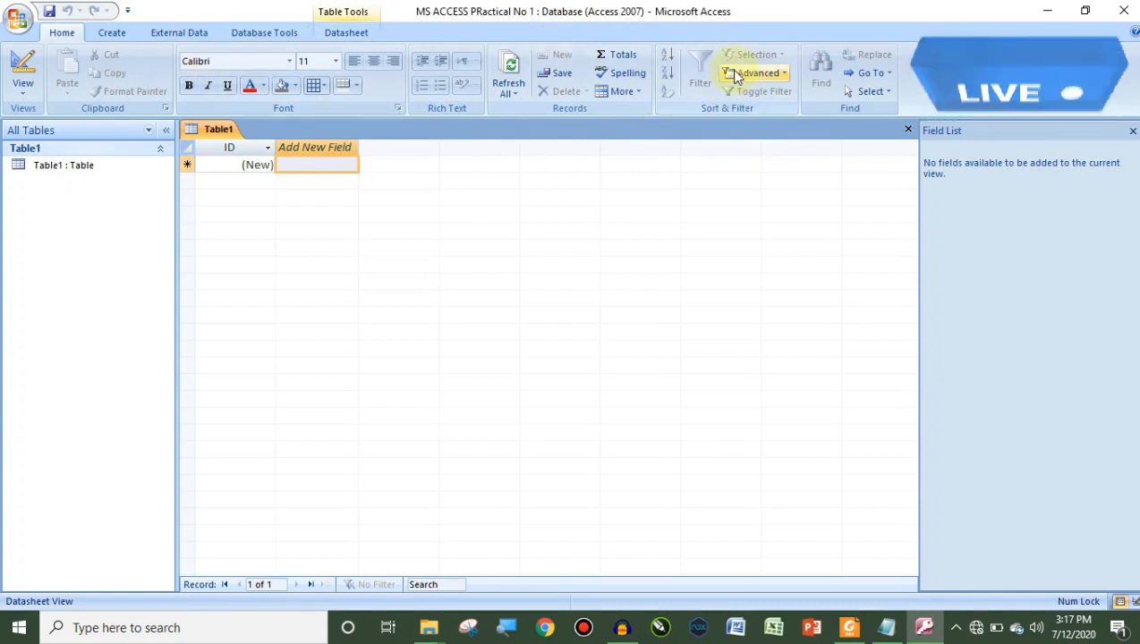
pyautogui.click(108, 32)
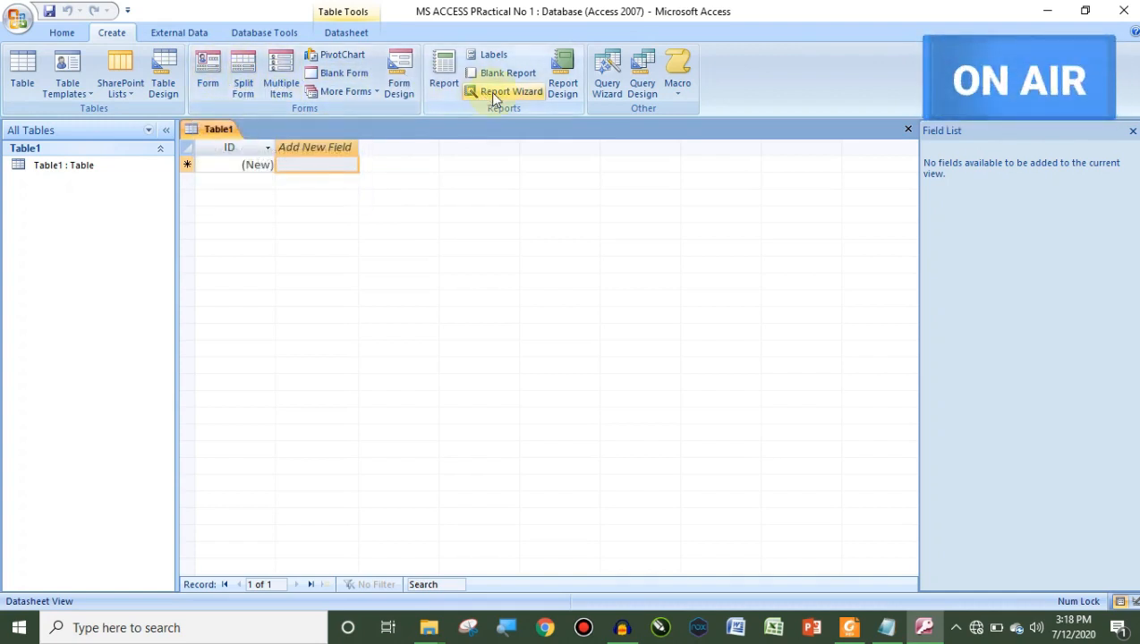
pyautogui.click(359, 97)
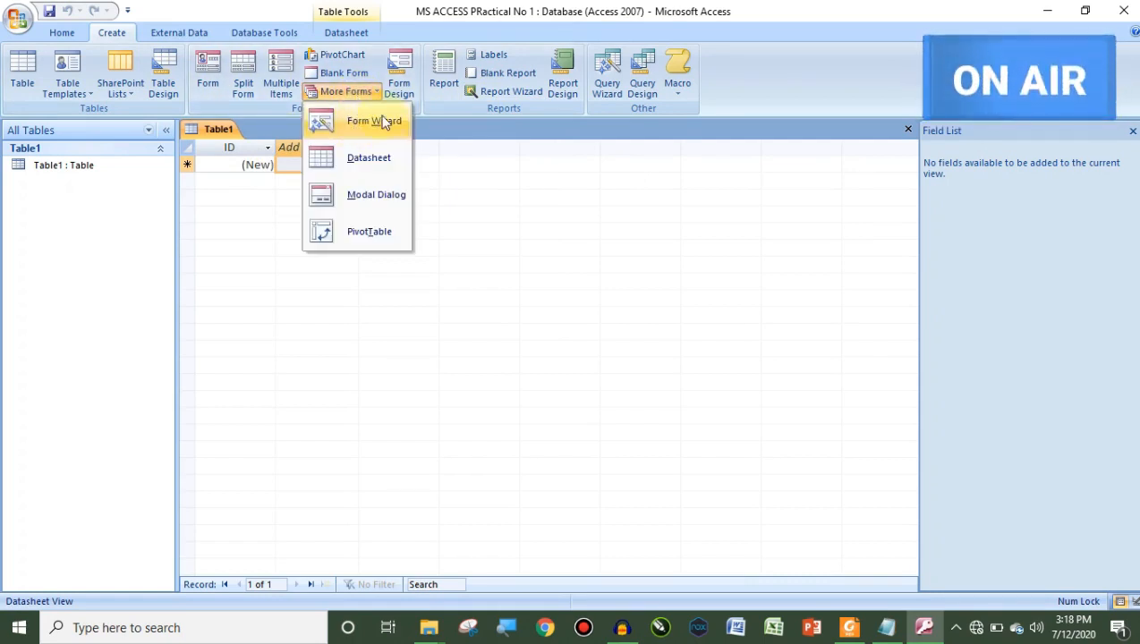
pyautogui.click(454, 131)
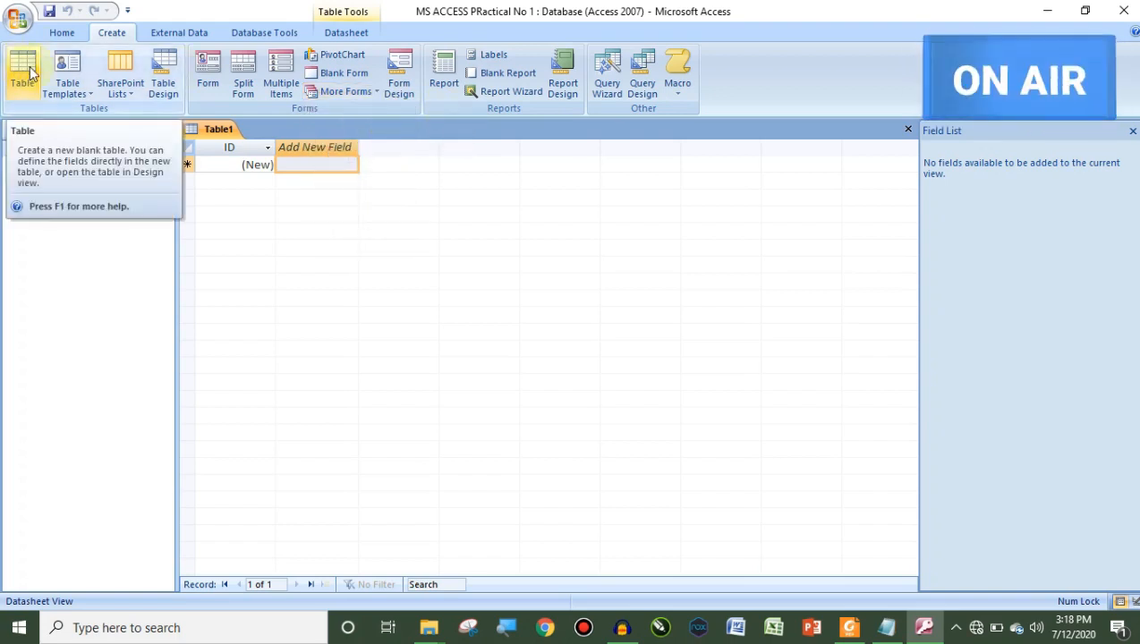
# Step: Switch the new table to Design View, saving it under the name "Employee"
pyautogui.click(72, 36)
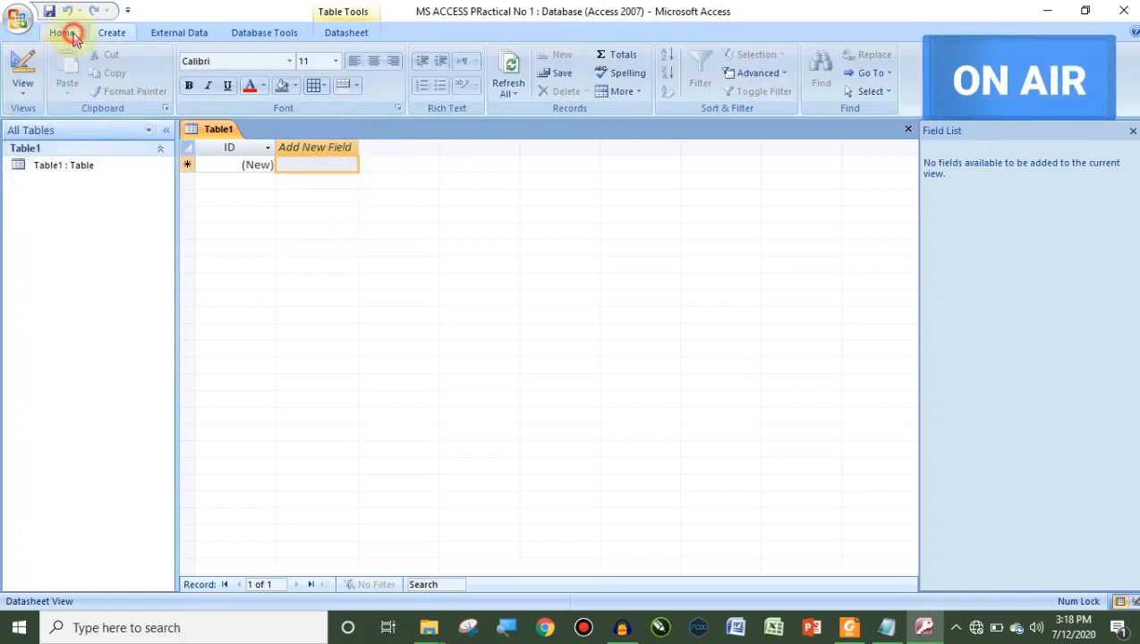
pyautogui.click(26, 95)
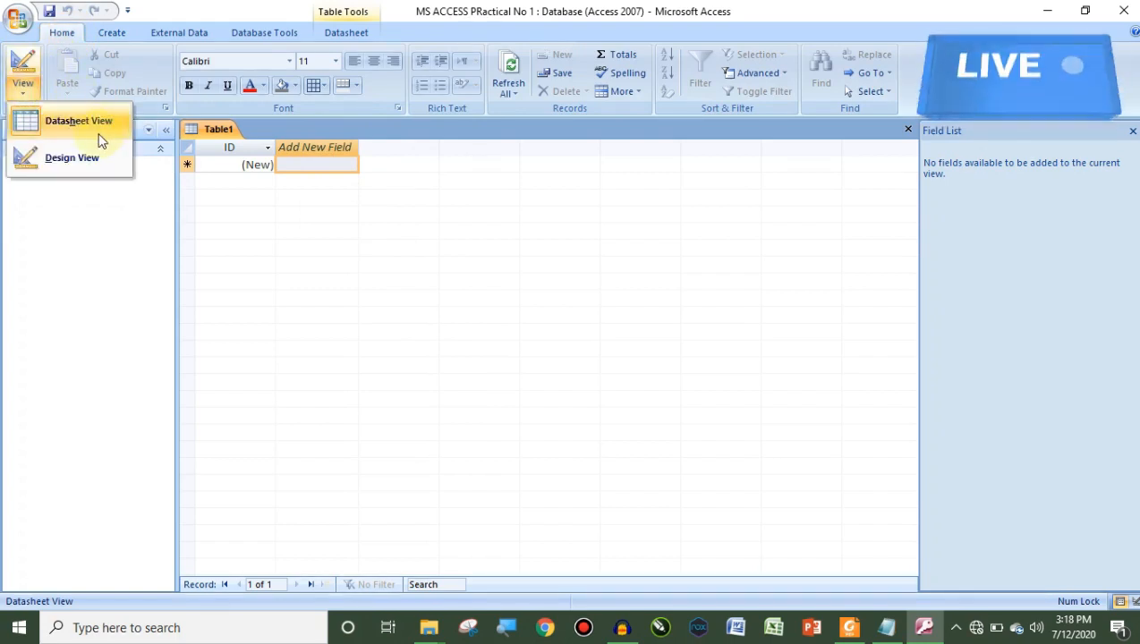
pyautogui.click(62, 166)
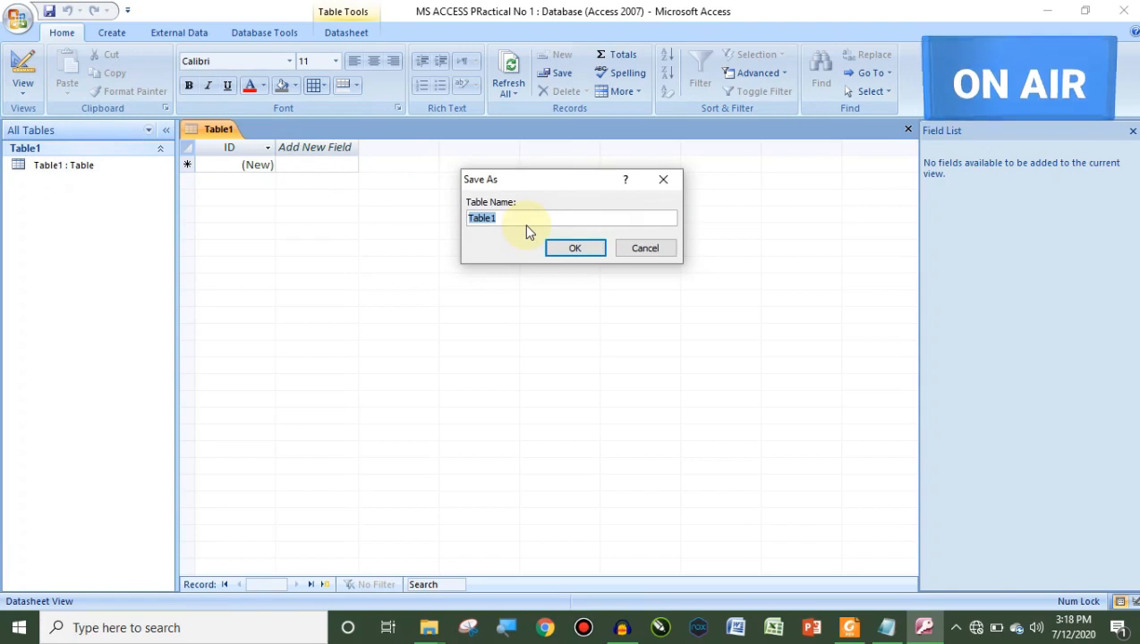
pyautogui.write('Prac')
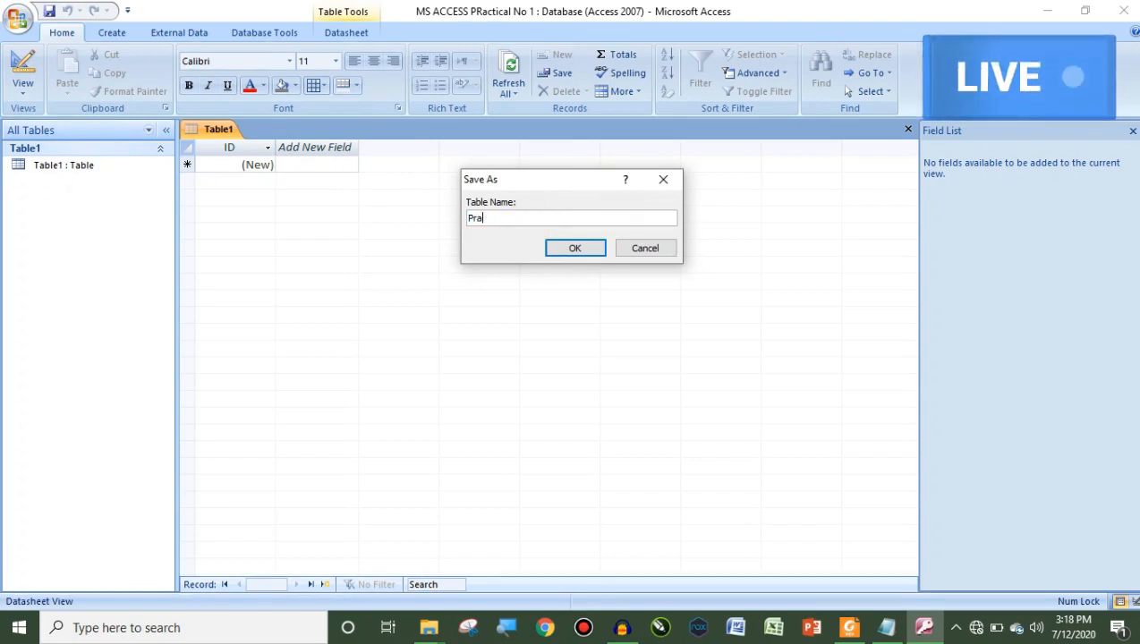
pyautogui.press('BackSpace')
pyautogui.press('BackSpace')
pyautogui.press('BackSpace')
pyautogui.write('E')
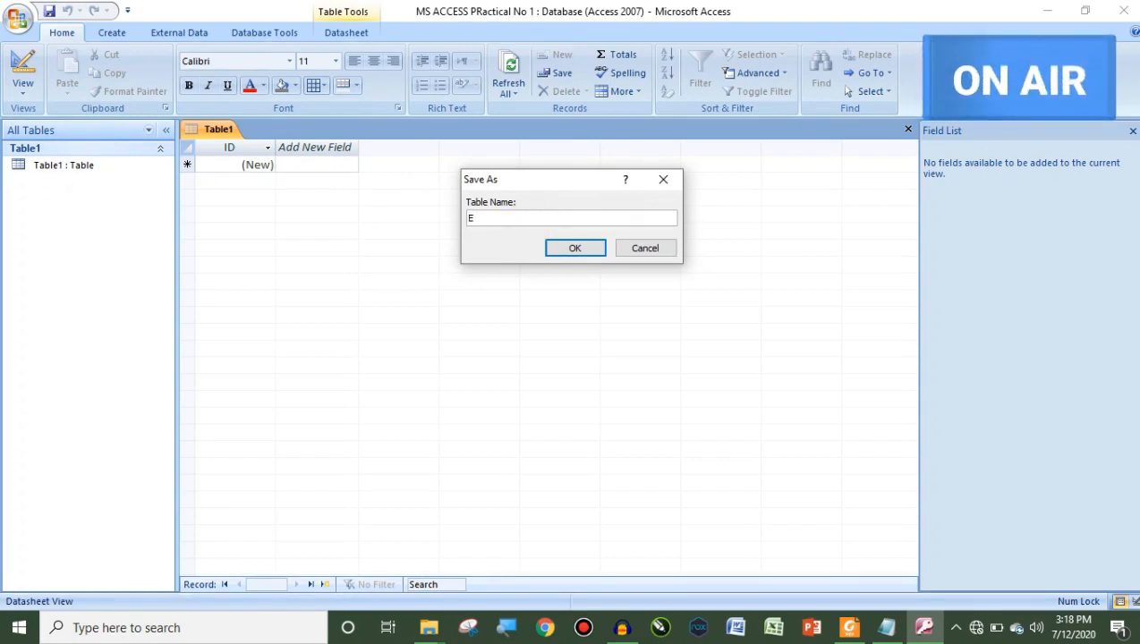
pyautogui.write('mploye')
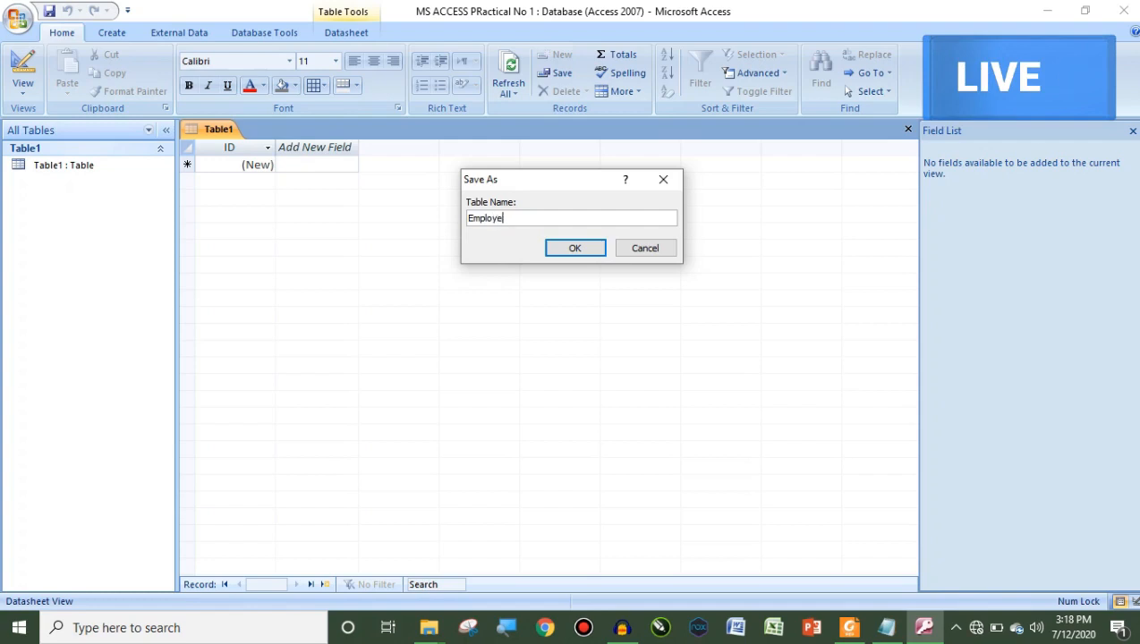
pyautogui.write('e')
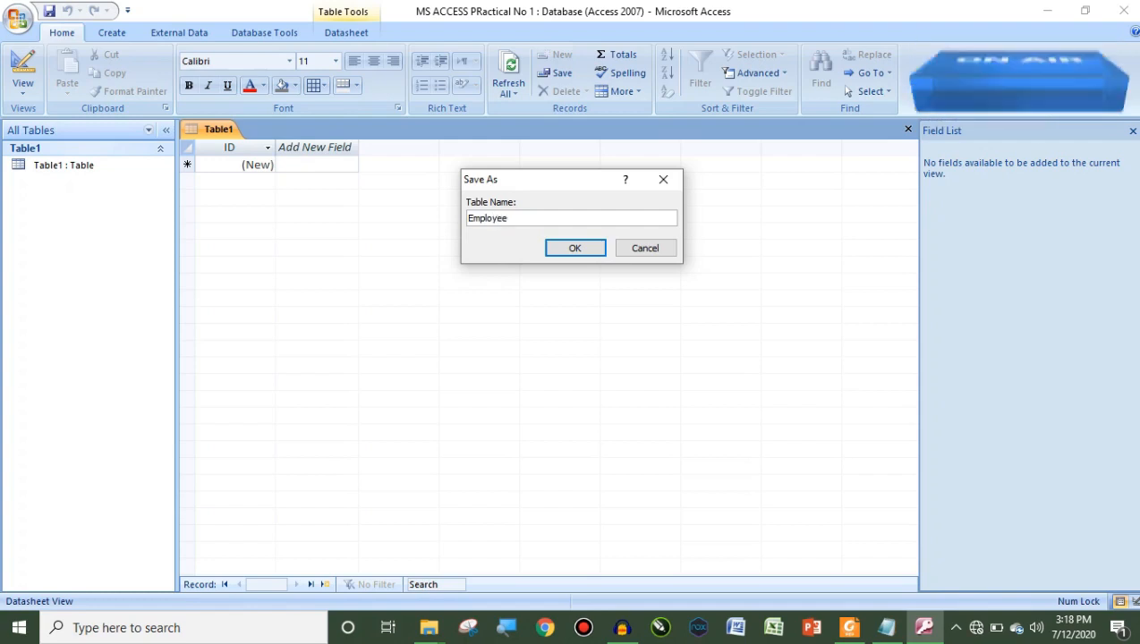
pyautogui.click(573, 249)
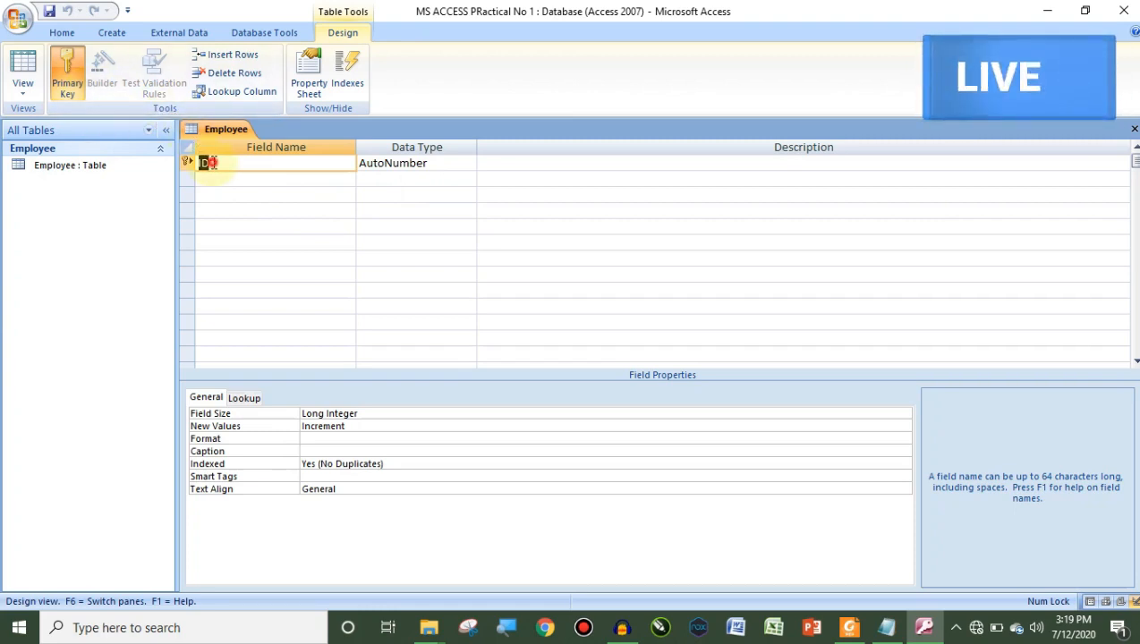
# Step: Rename the Employee table's ID primary key field as "Roll No"
pyautogui.press('BackSpace')
pyautogui.press('BackSpace')
pyautogui.write('Rol')
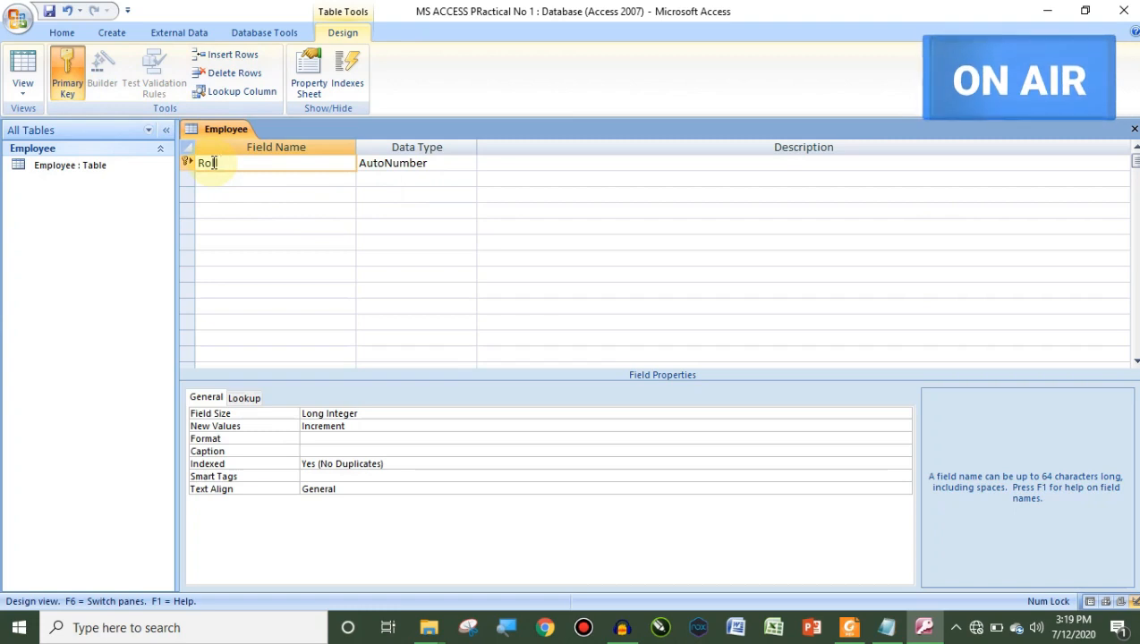
pyautogui.write('l No')
# Step: Add the fields F_name, Address and Contact below Roll No, keeping the default Text data type
pyautogui.click(214, 178)
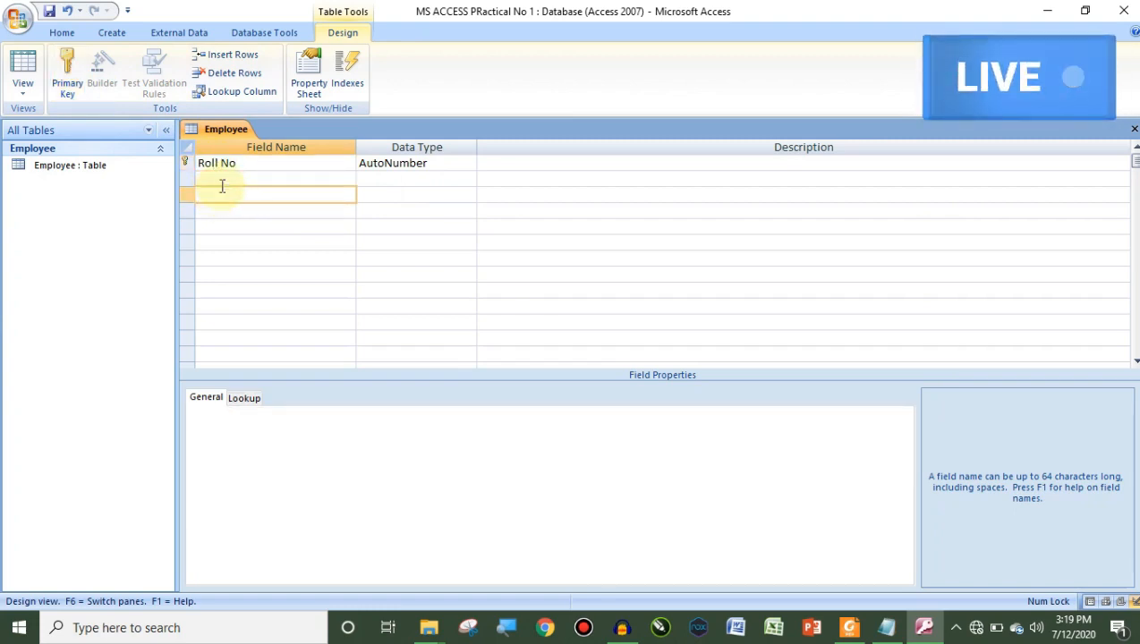
pyautogui.write('F_name')
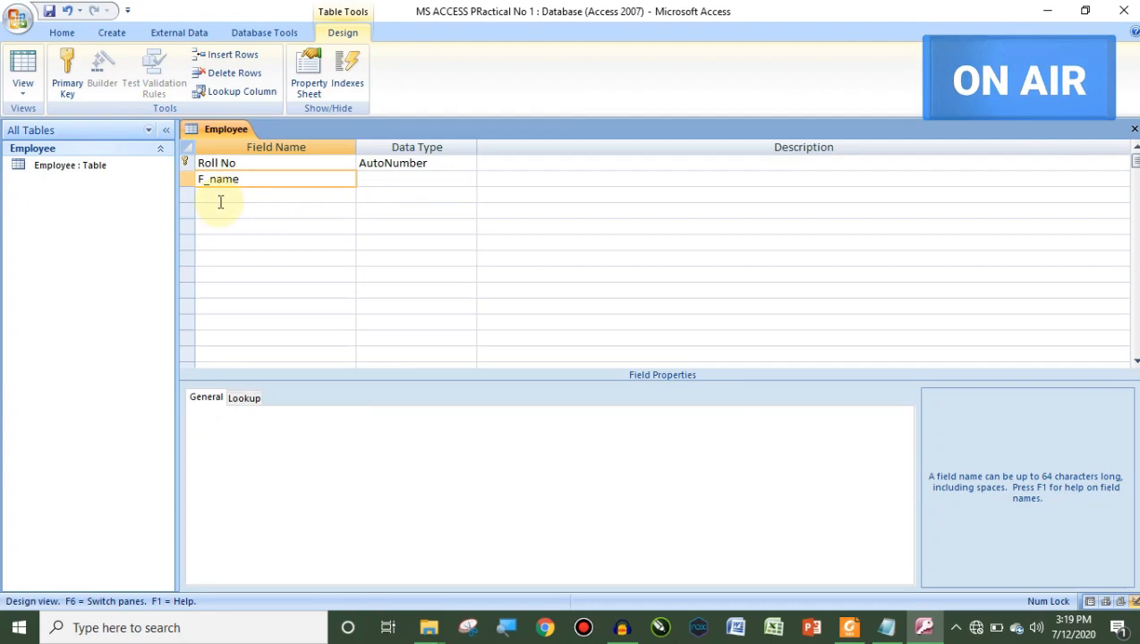
pyautogui.click(221, 196)
pyautogui.write('A')
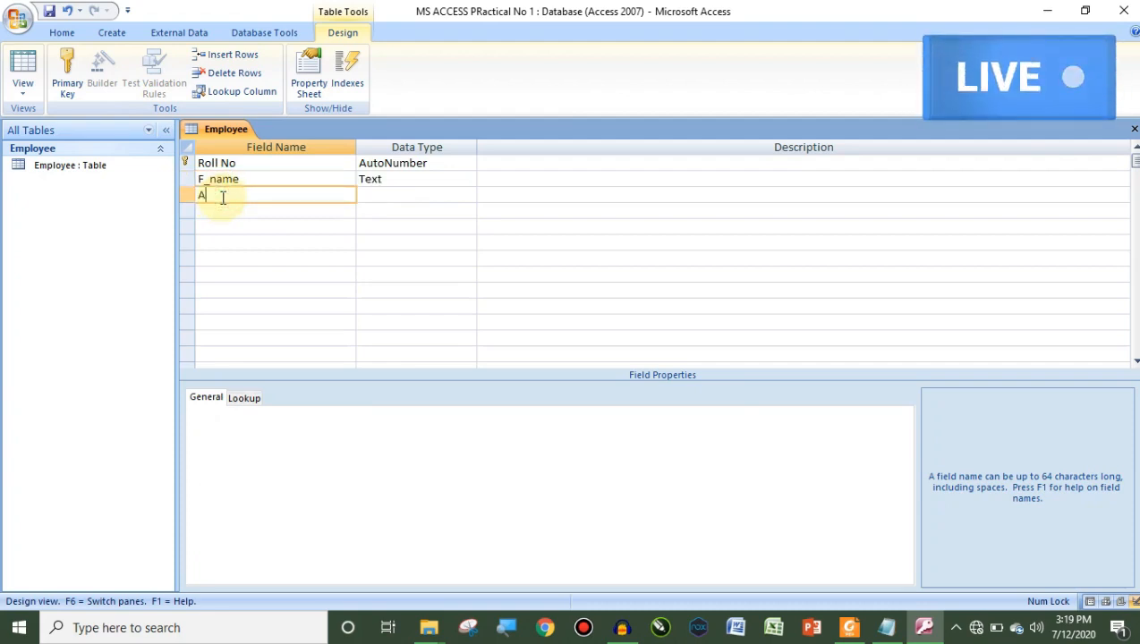
pyautogui.write('ddres')
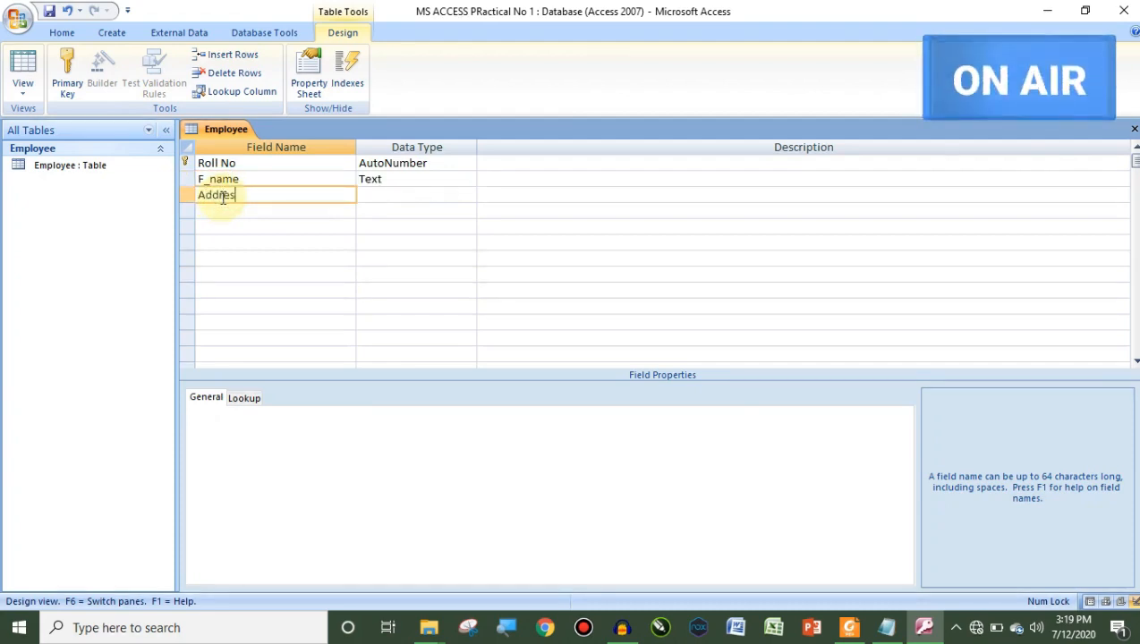
pyautogui.write('s')
pyautogui.click(225, 210)
pyautogui.write('Contact')
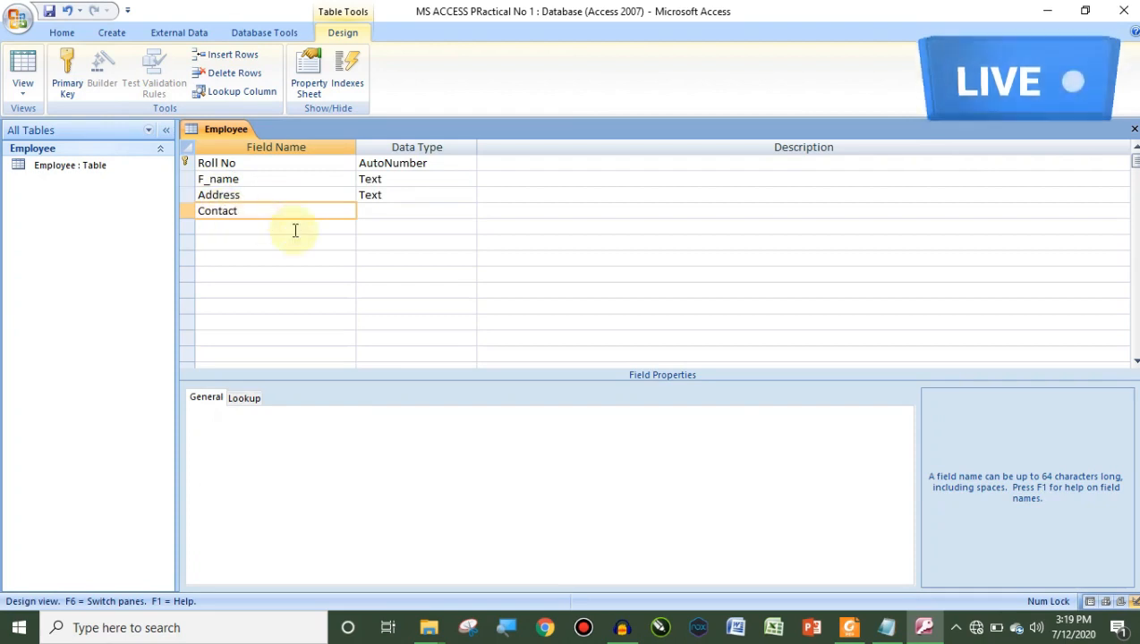
pyautogui.click(382, 225)
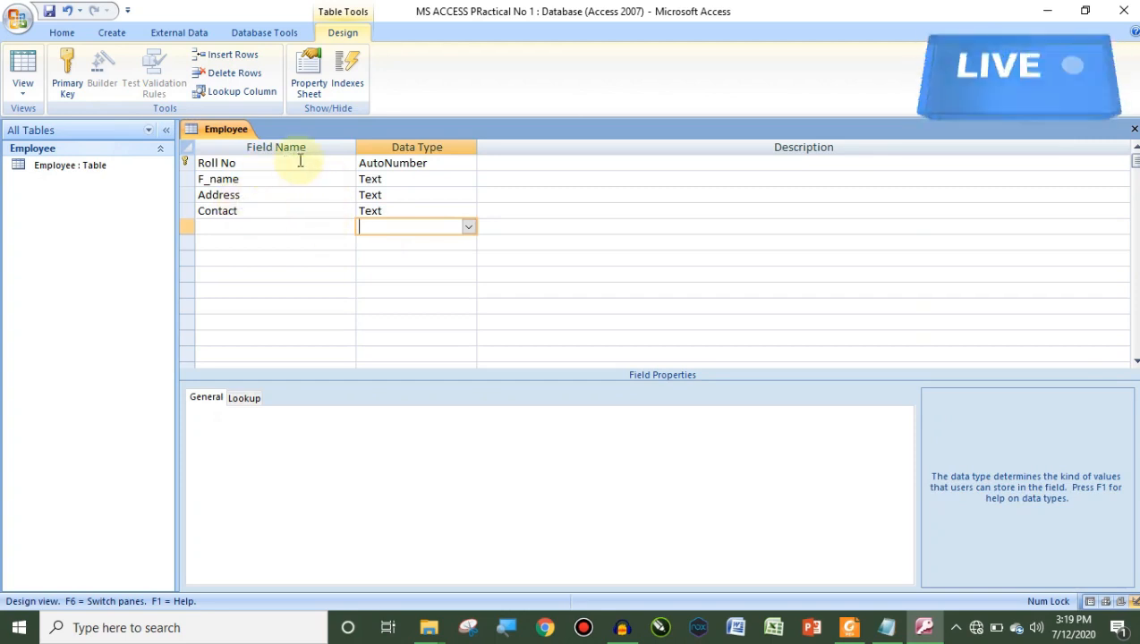
# Step: Examine the data types offered for the Address field and the general field properties of Contact
pyautogui.click(413, 180)
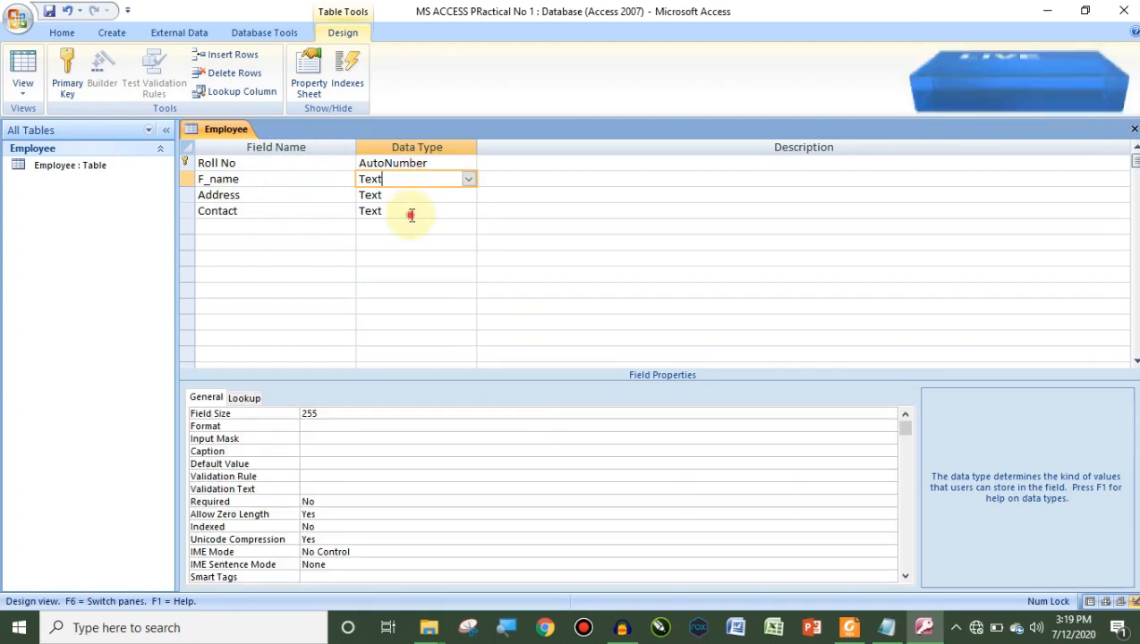
pyautogui.click(407, 212)
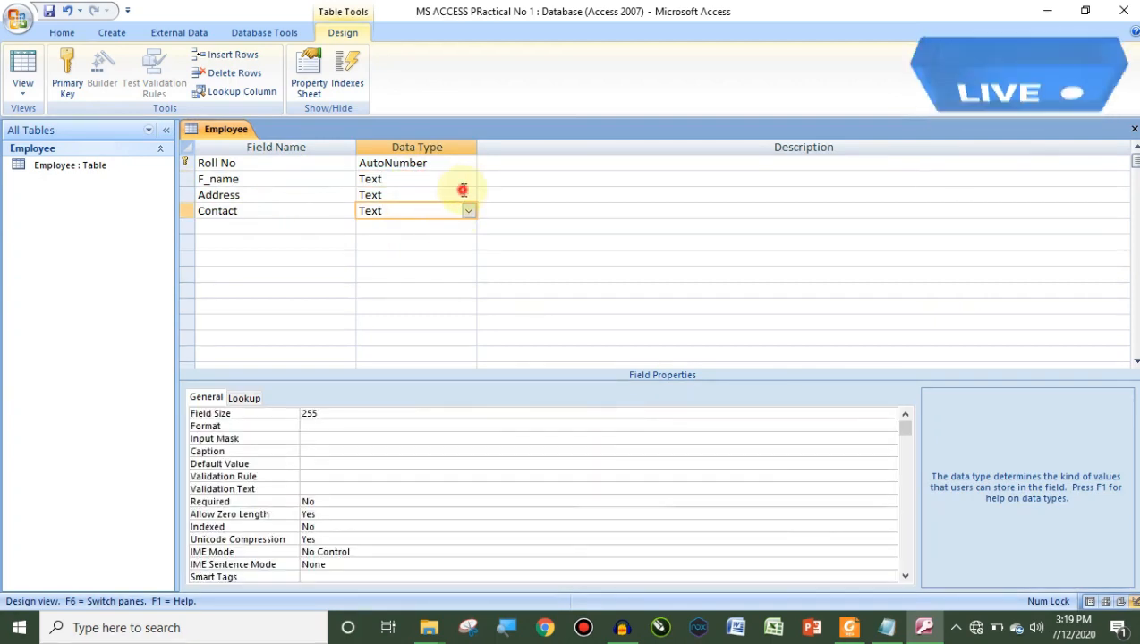
pyautogui.click(460, 189)
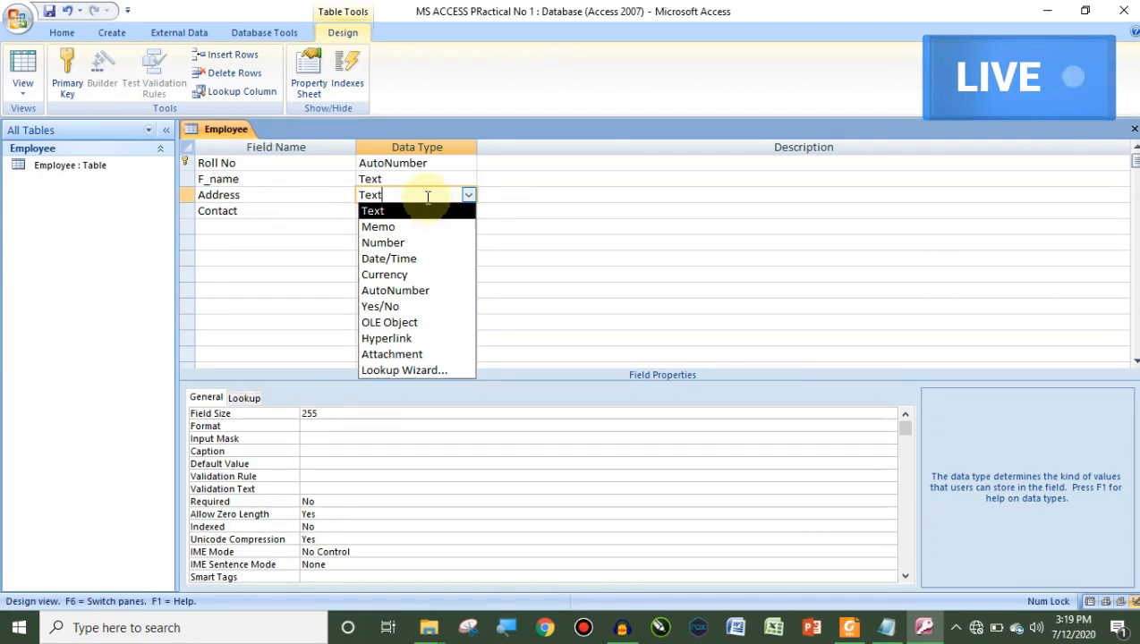
pyautogui.click(305, 246)
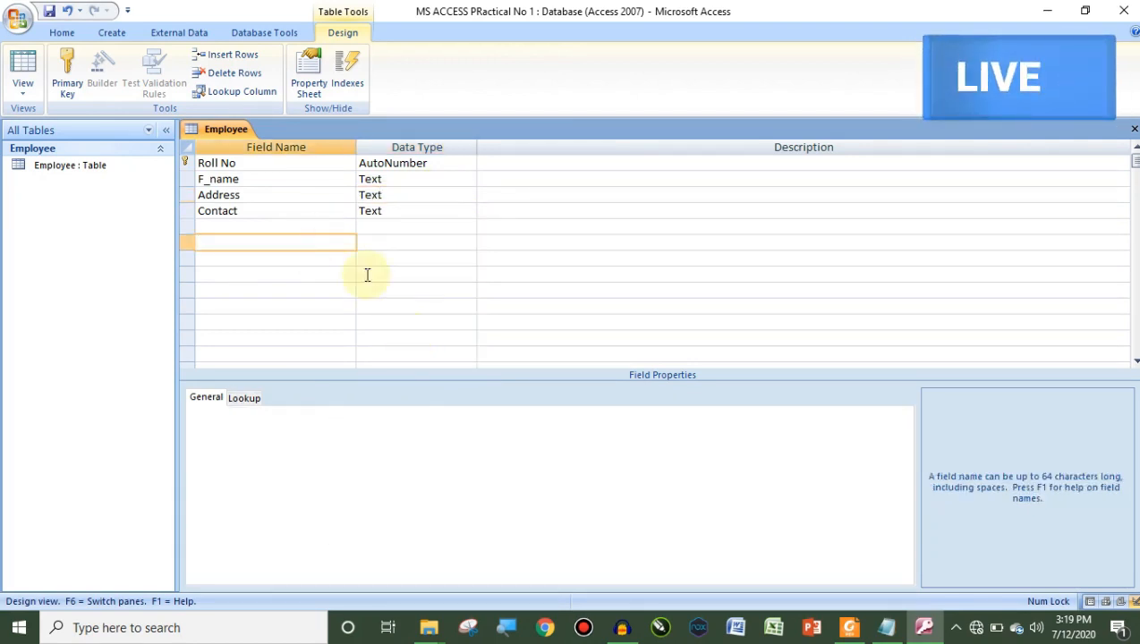
pyautogui.click(286, 208)
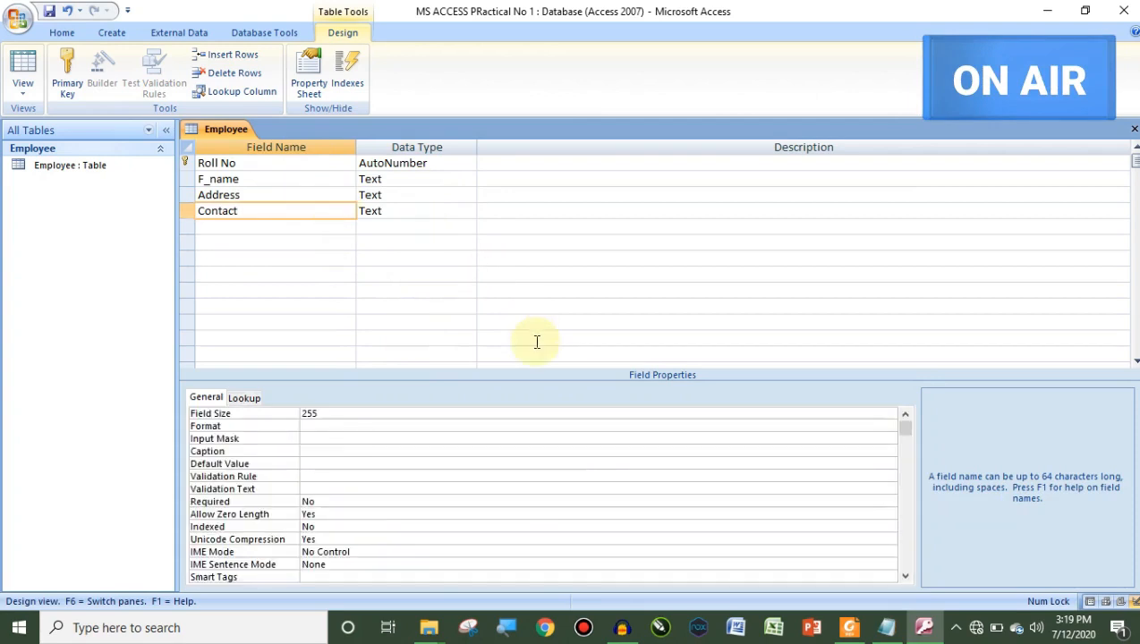
pyautogui.click(365, 429)
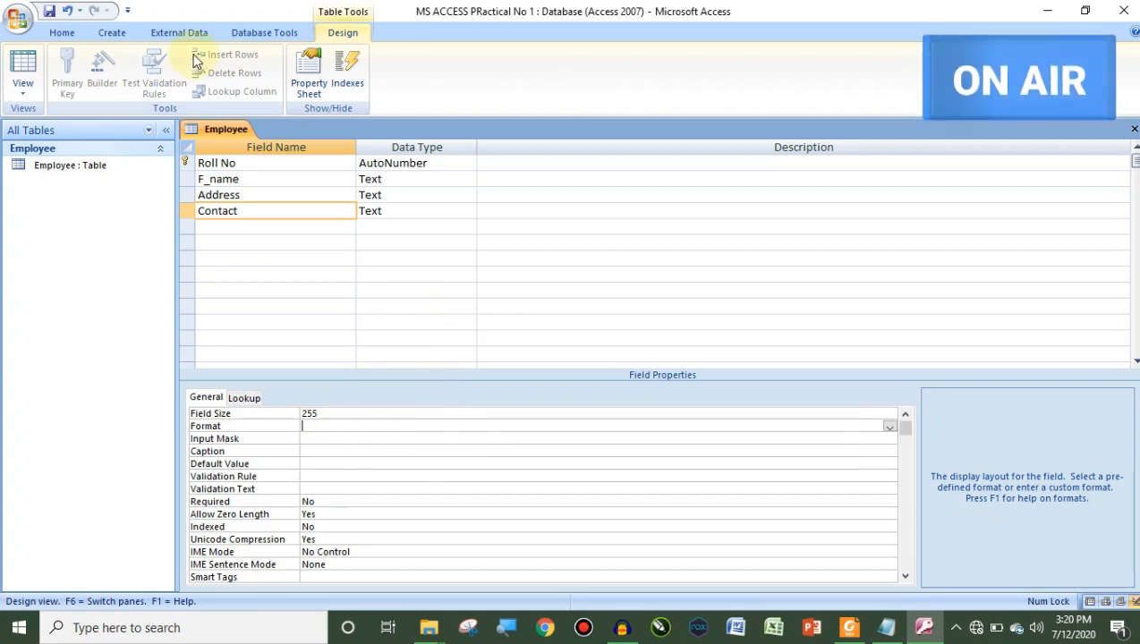
# Step: Switch the Employee table to Datasheet View and save its design changes
pyautogui.click(112, 34)
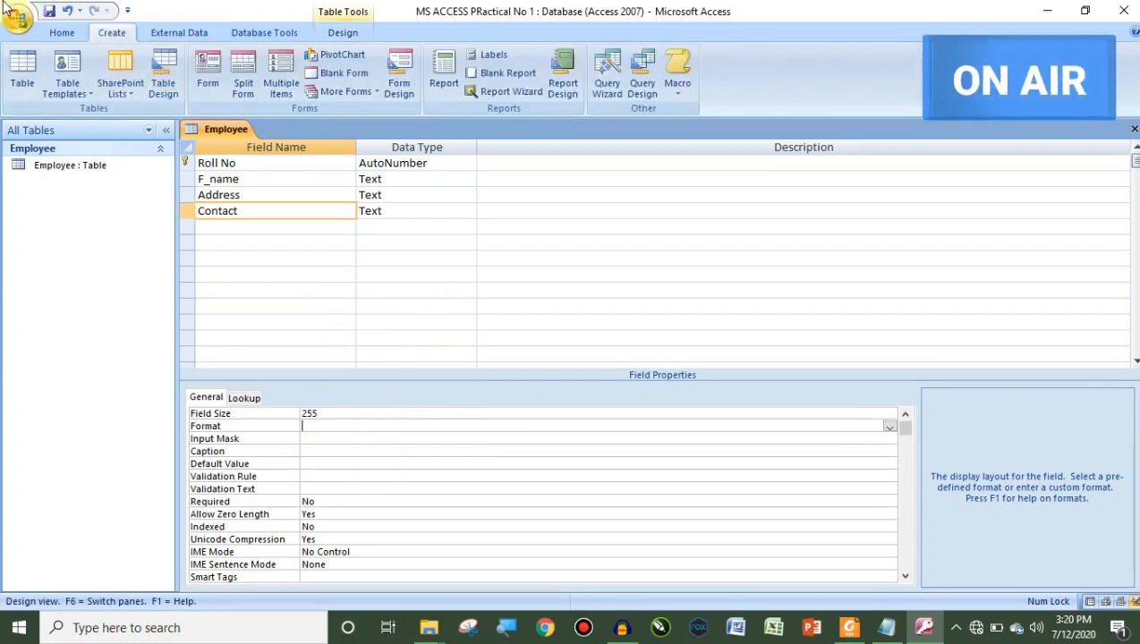
pyautogui.click(59, 35)
pyautogui.click(27, 86)
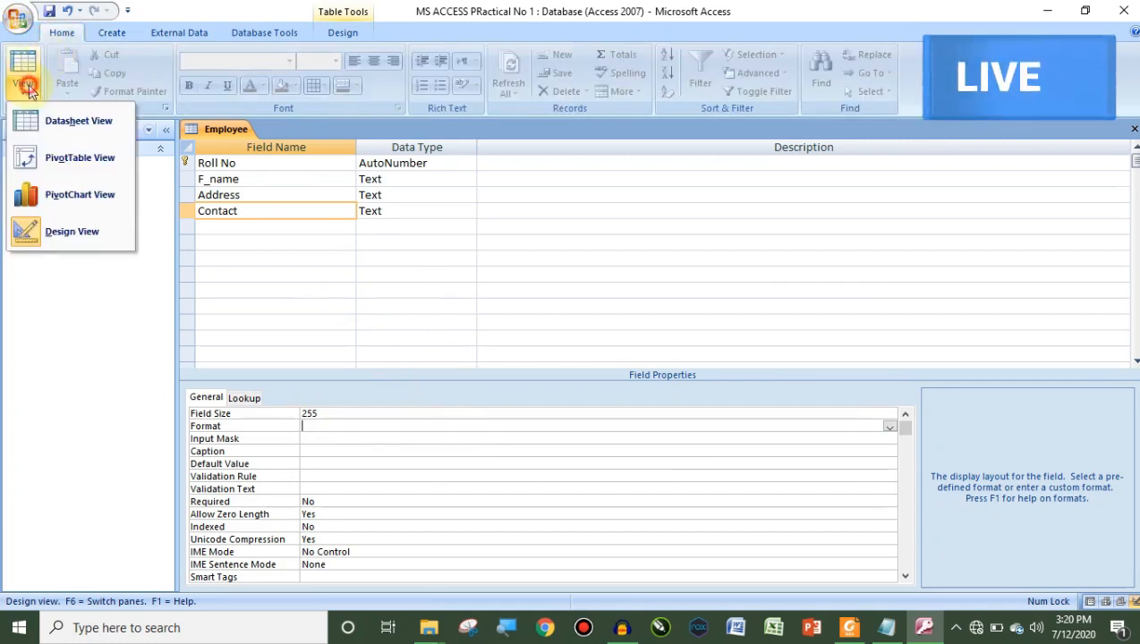
pyautogui.click(68, 132)
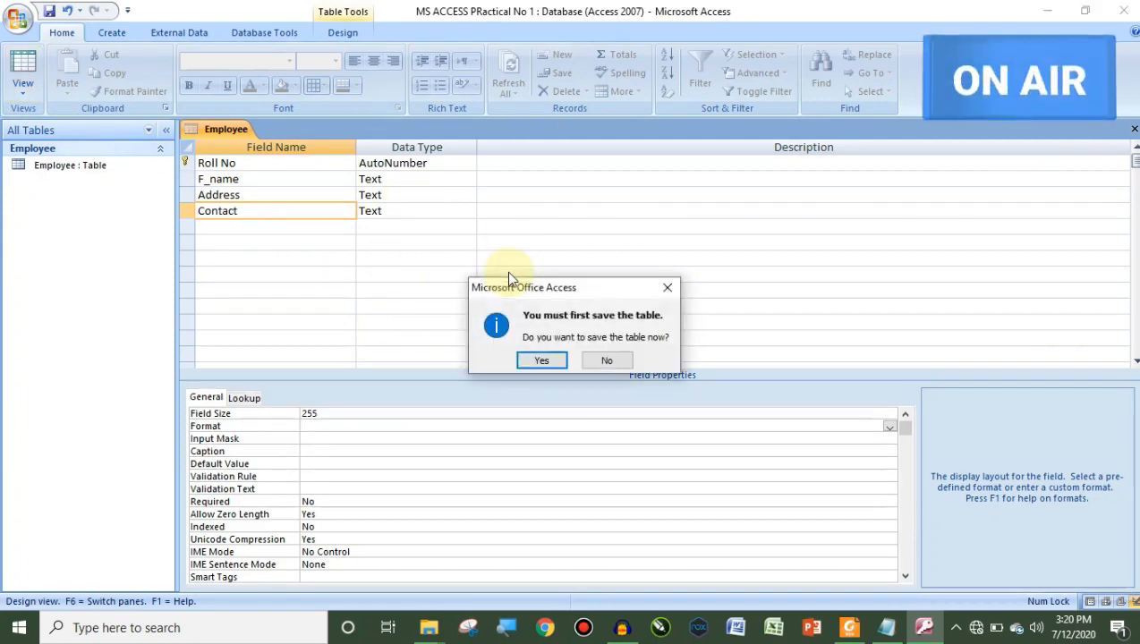
pyautogui.click(537, 360)
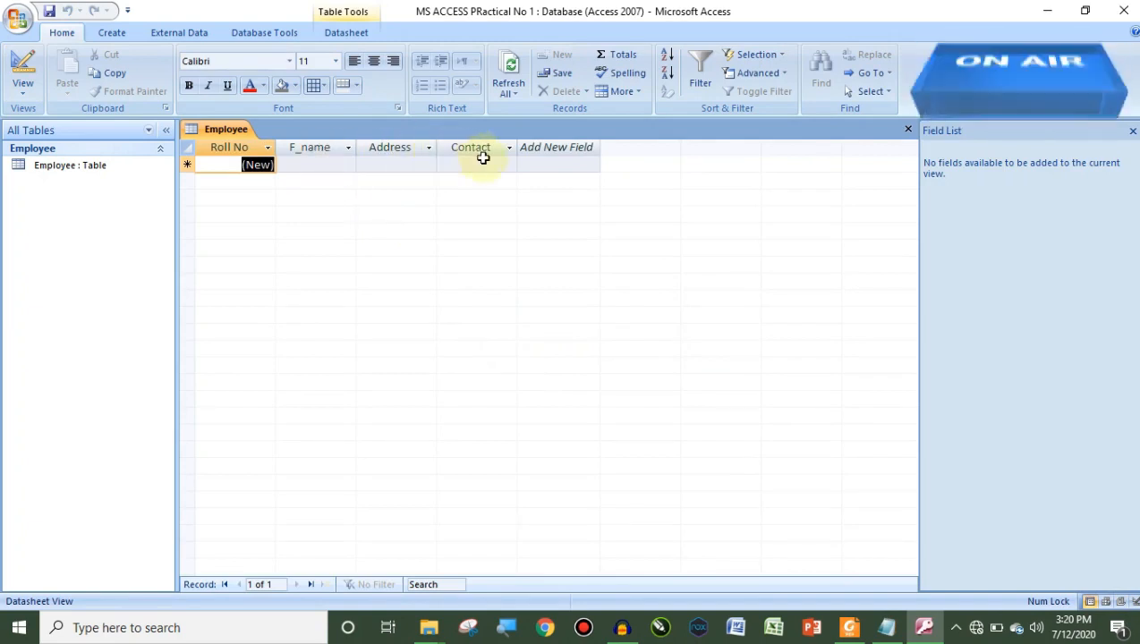
# Step: Enter the first Employee record with F_name A, Address MBDIN and a contact number
pyautogui.click(320, 166)
pyautogui.write('A')
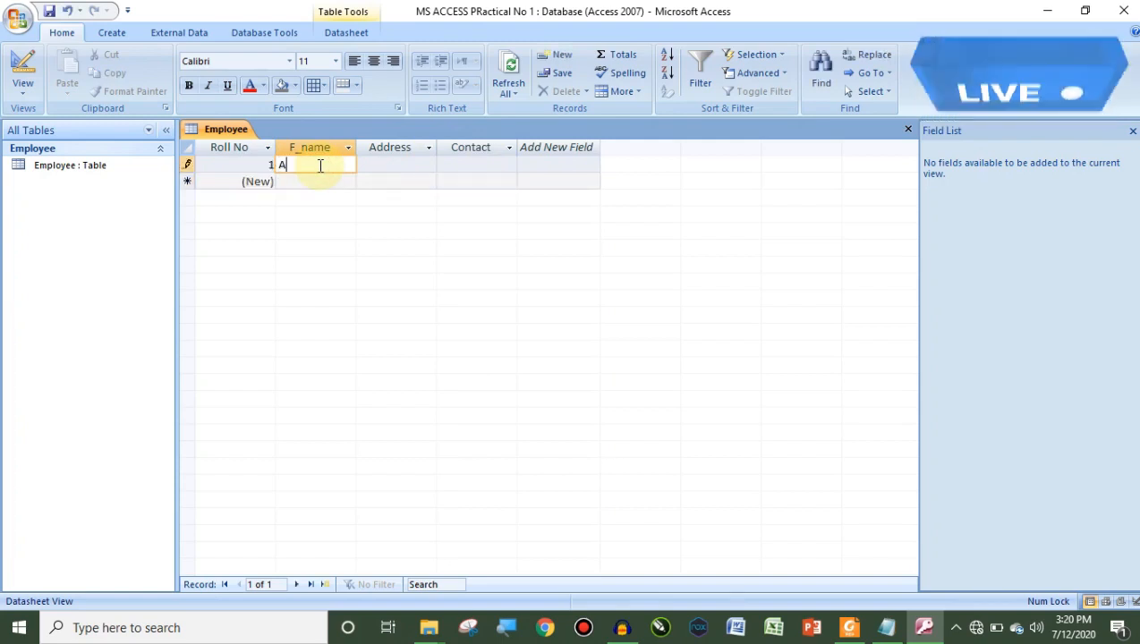
pyautogui.click(382, 169)
pyautogui.write('MBDIN')
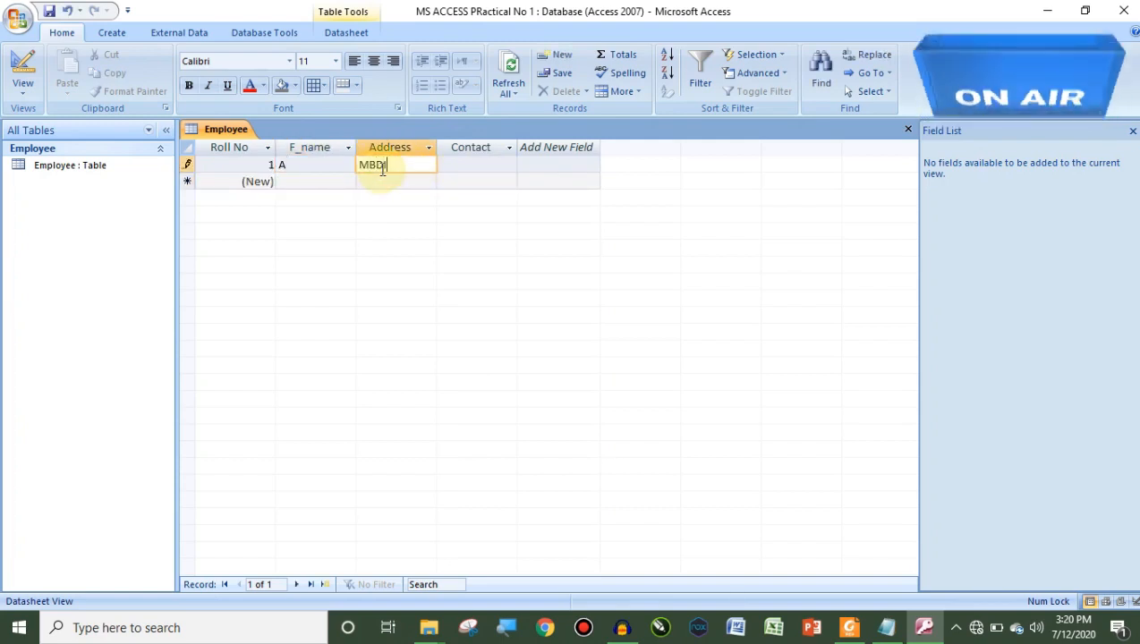
pyautogui.click(470, 163)
pyautogui.write('1232355')
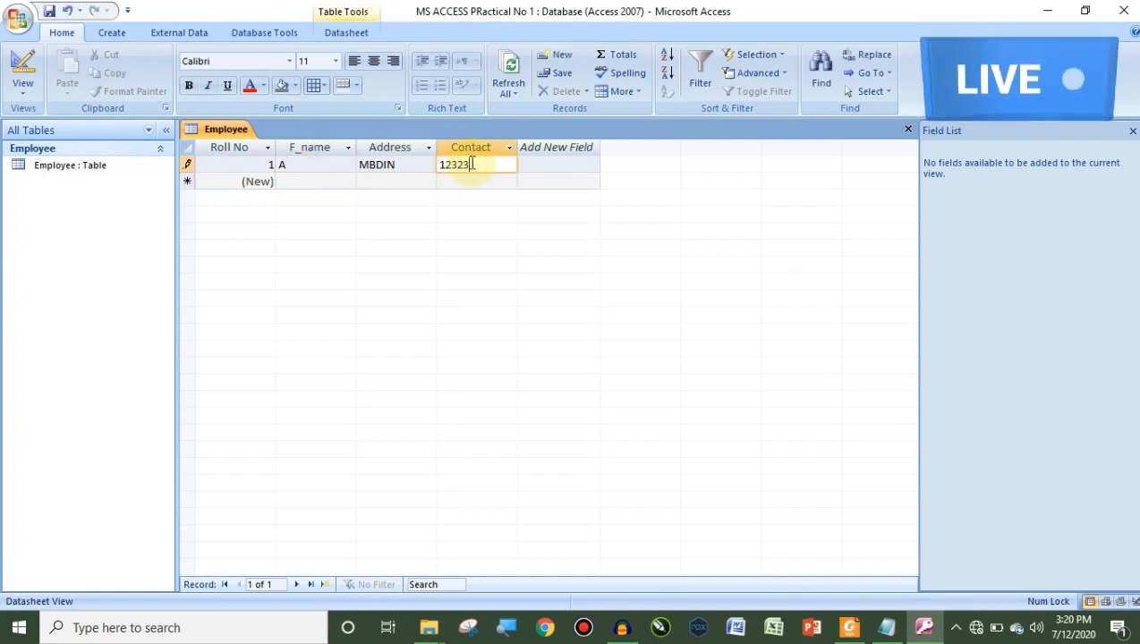
pyautogui.click(310, 164)
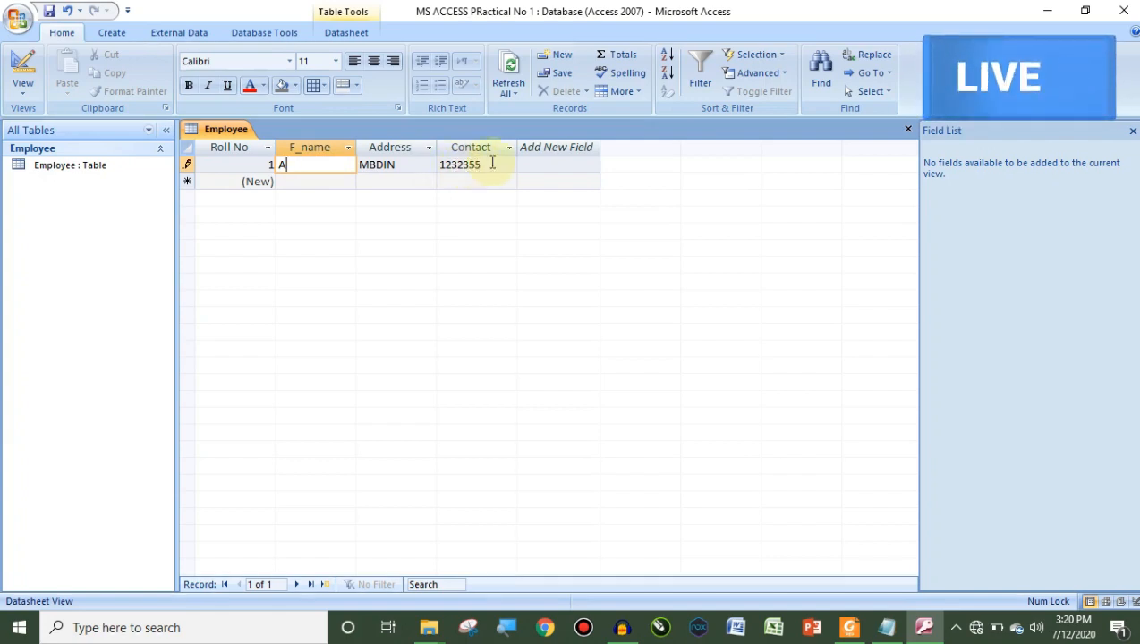
# Step: Start a second Employee record with F_name B and Address dinga, leaving Contact blank
pyautogui.click(332, 181)
pyautogui.write('B')
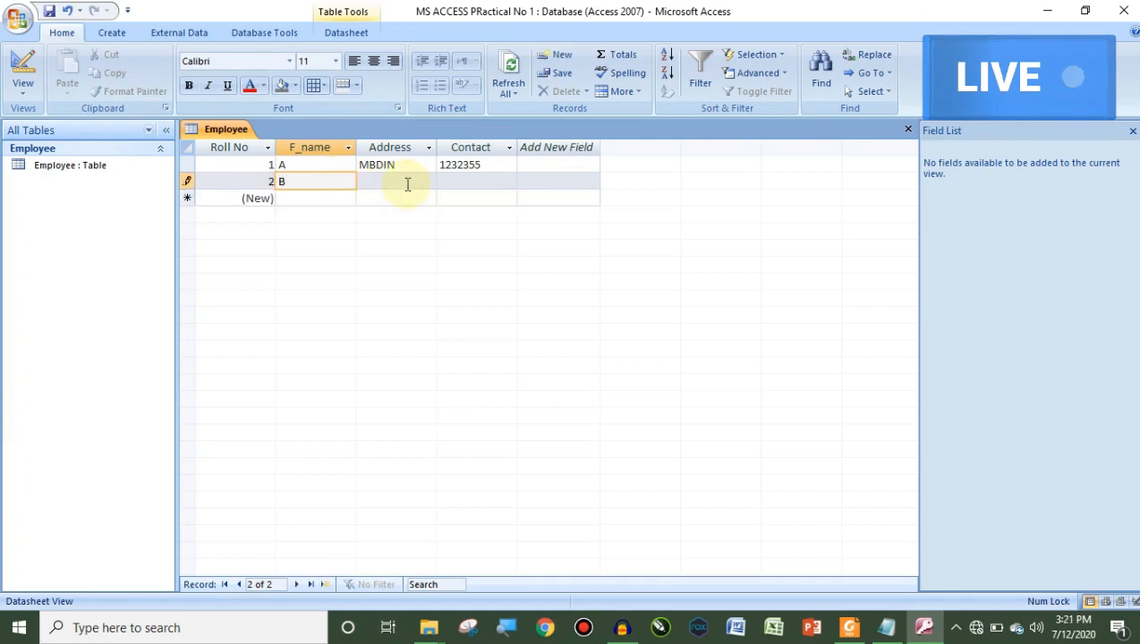
pyautogui.click(405, 183)
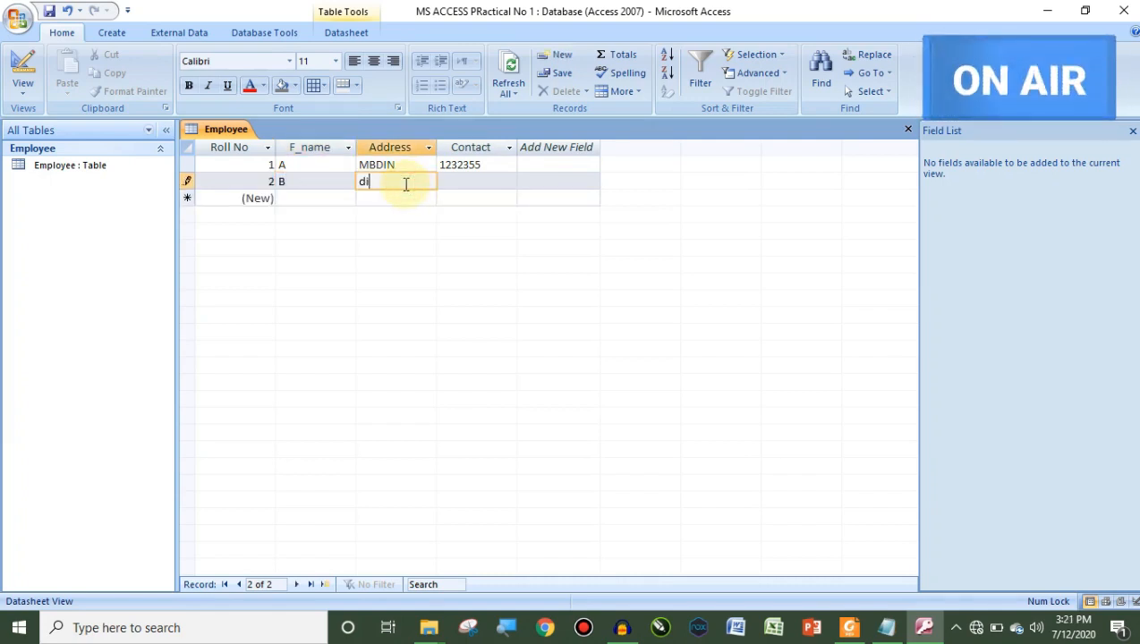
pyautogui.write('nga')
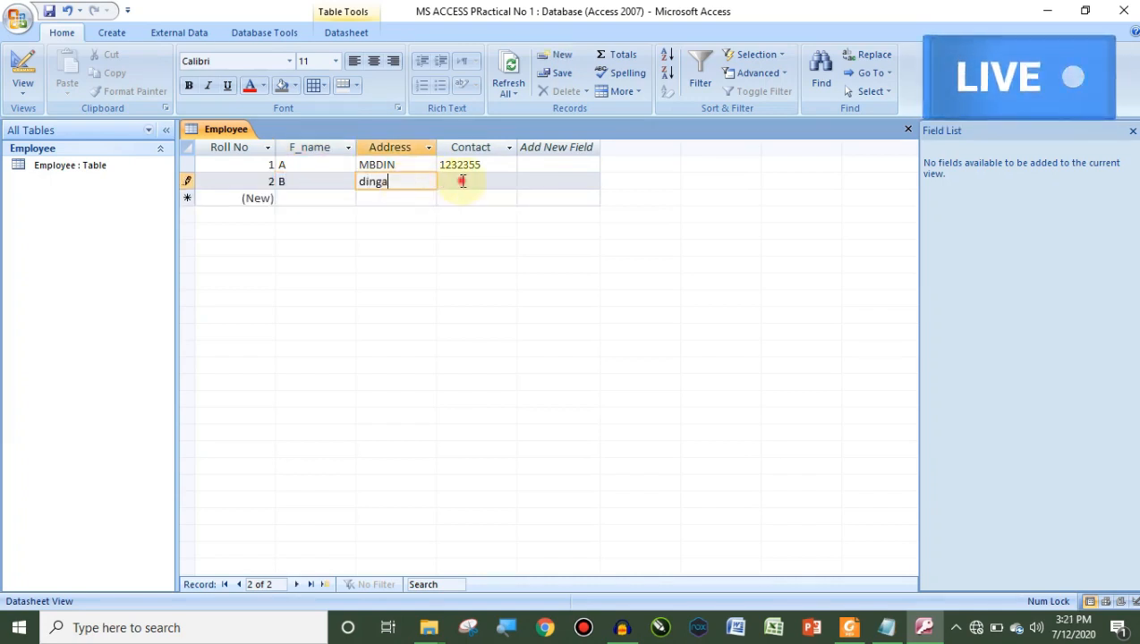
pyautogui.click(462, 181)
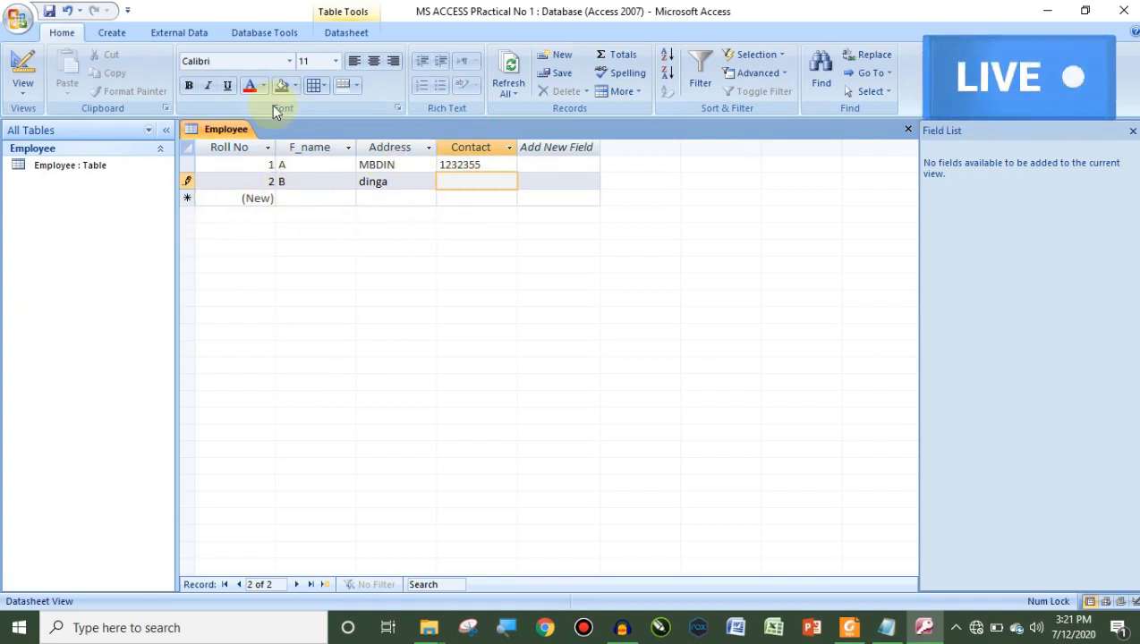
# Step: Start the Form Wizard on the Employee table and include all its available fields in the form
pyautogui.click(112, 32)
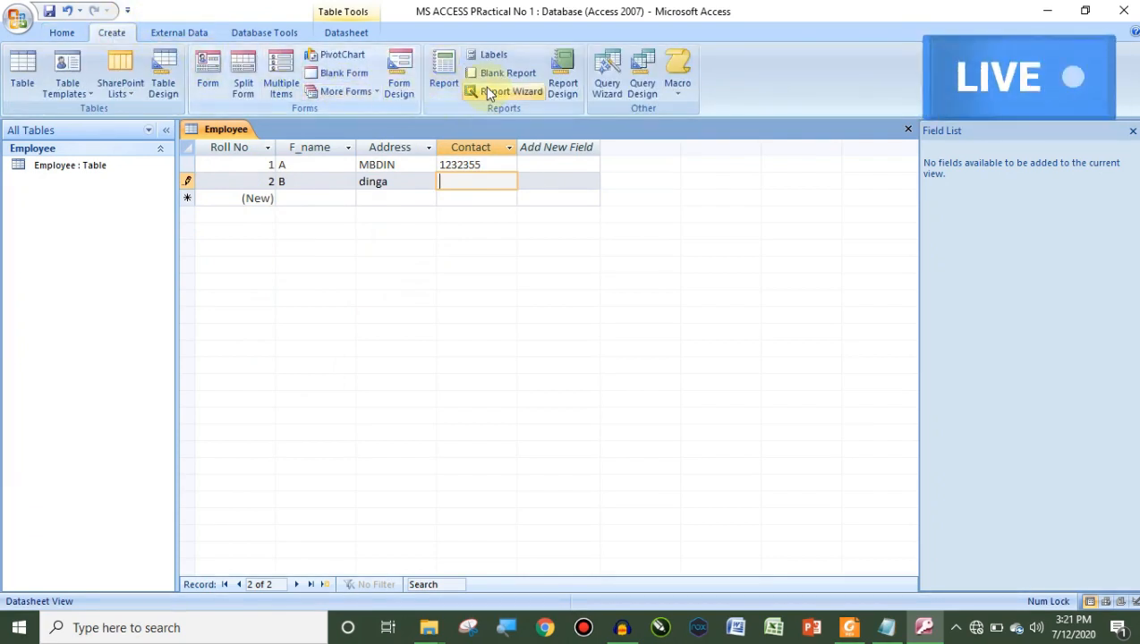
pyautogui.click(352, 94)
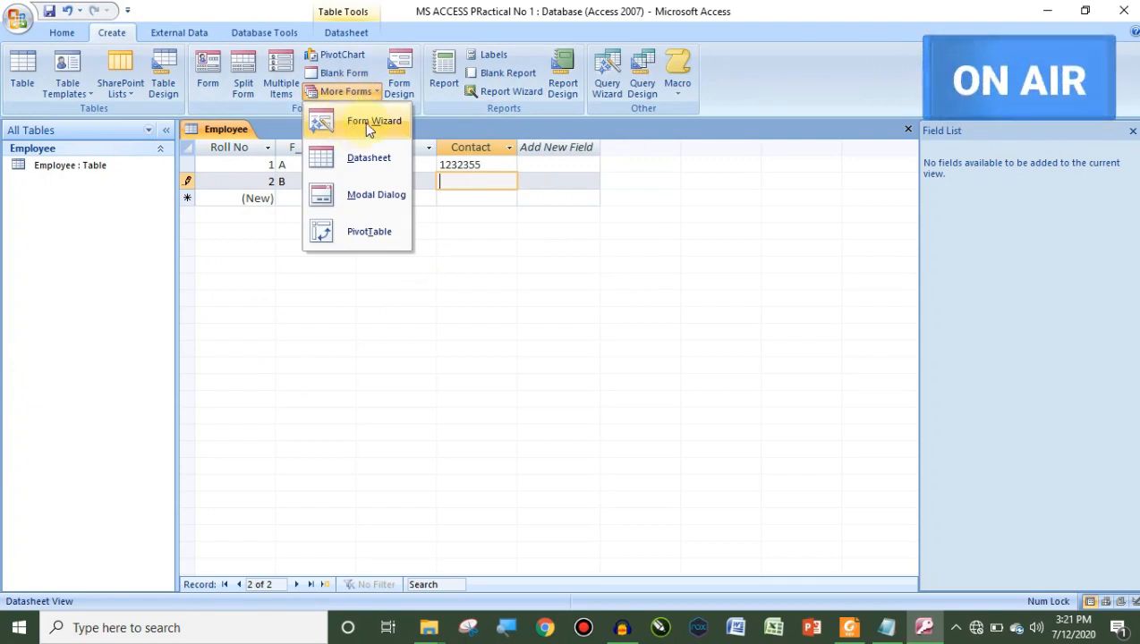
pyautogui.click(360, 121)
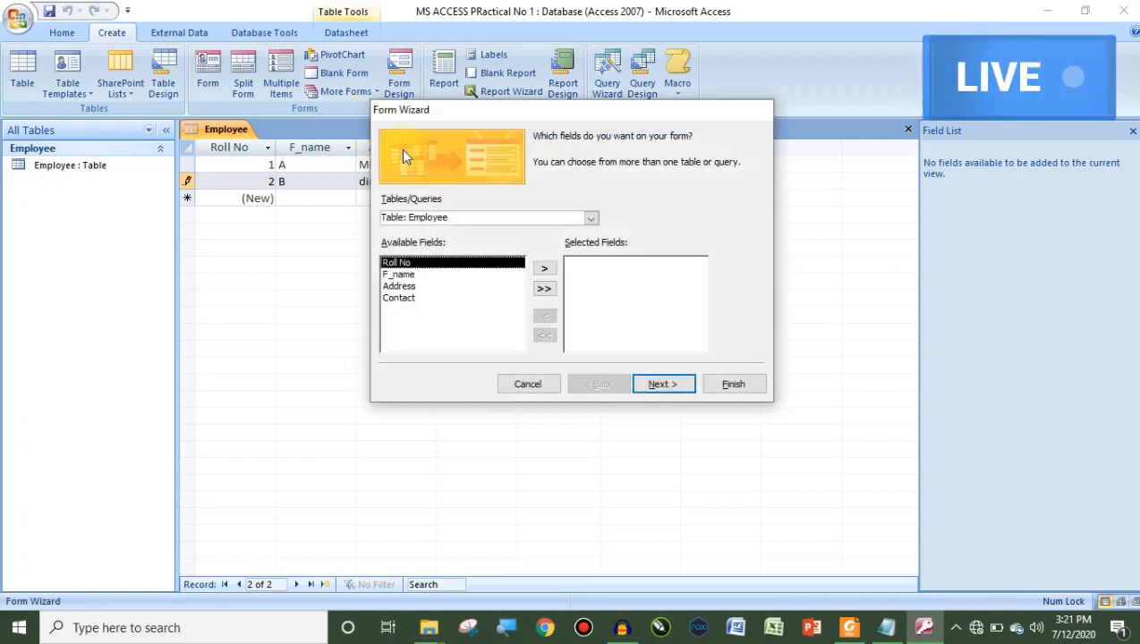
pyautogui.click(548, 289)
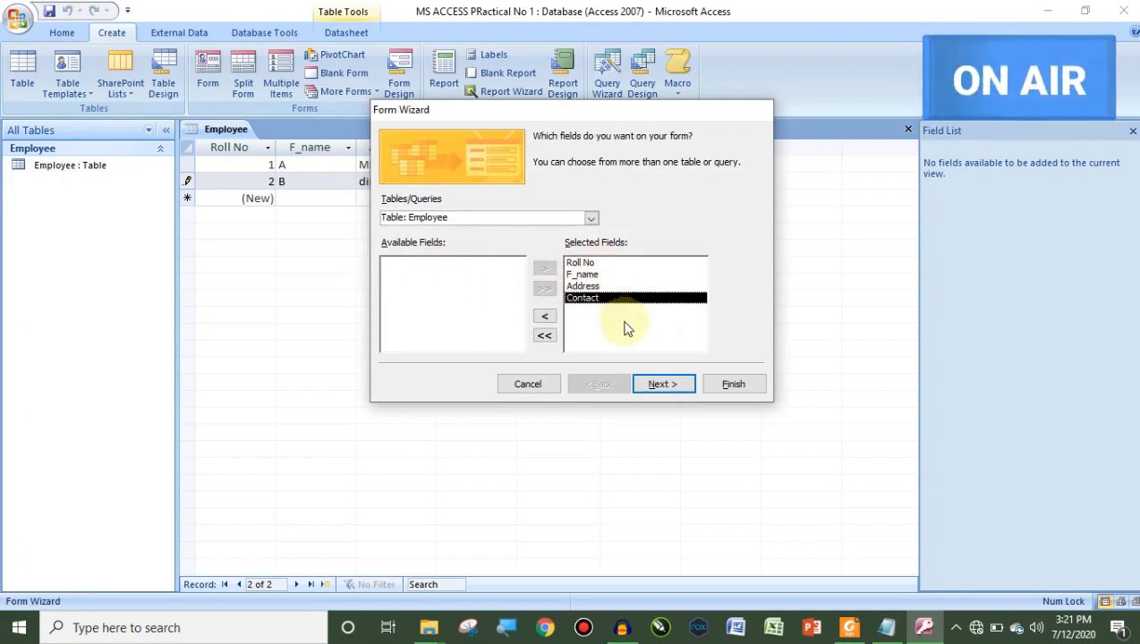
pyautogui.click(657, 385)
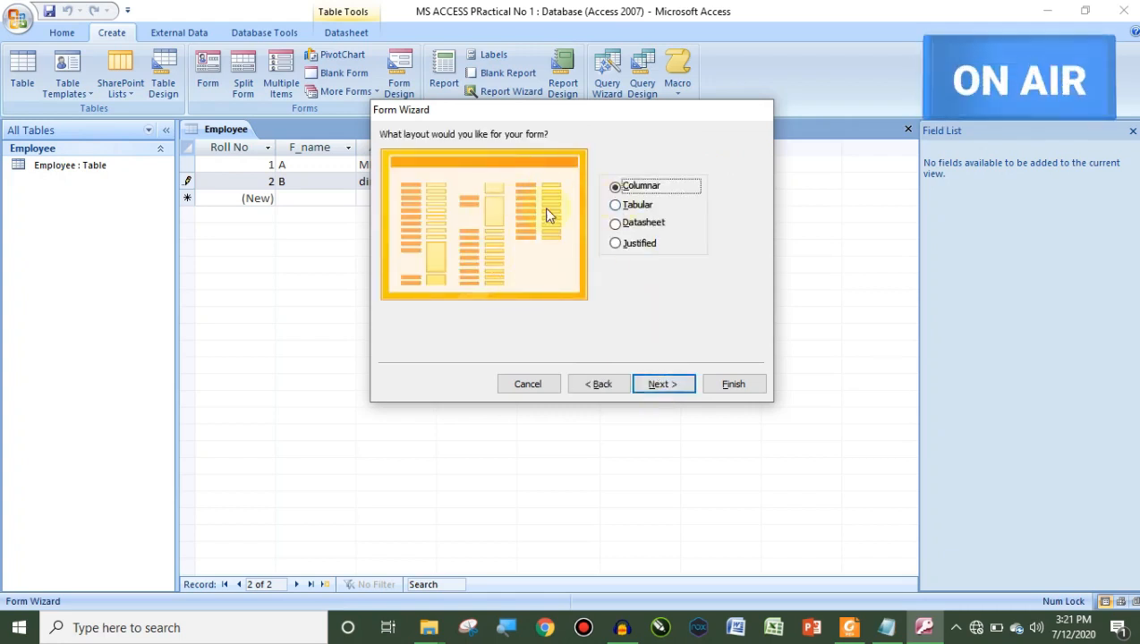
# Step: Preview the Tabular, Datasheet and Justified form layouts and choose Tabular
pyautogui.click(616, 208)
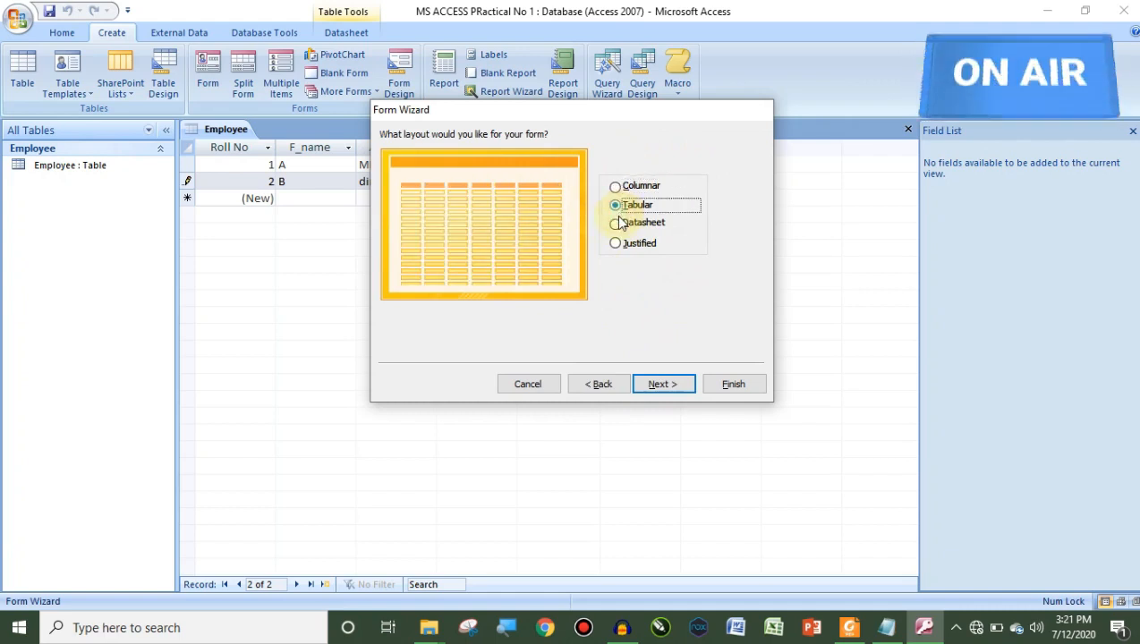
pyautogui.click(618, 225)
pyautogui.click(617, 245)
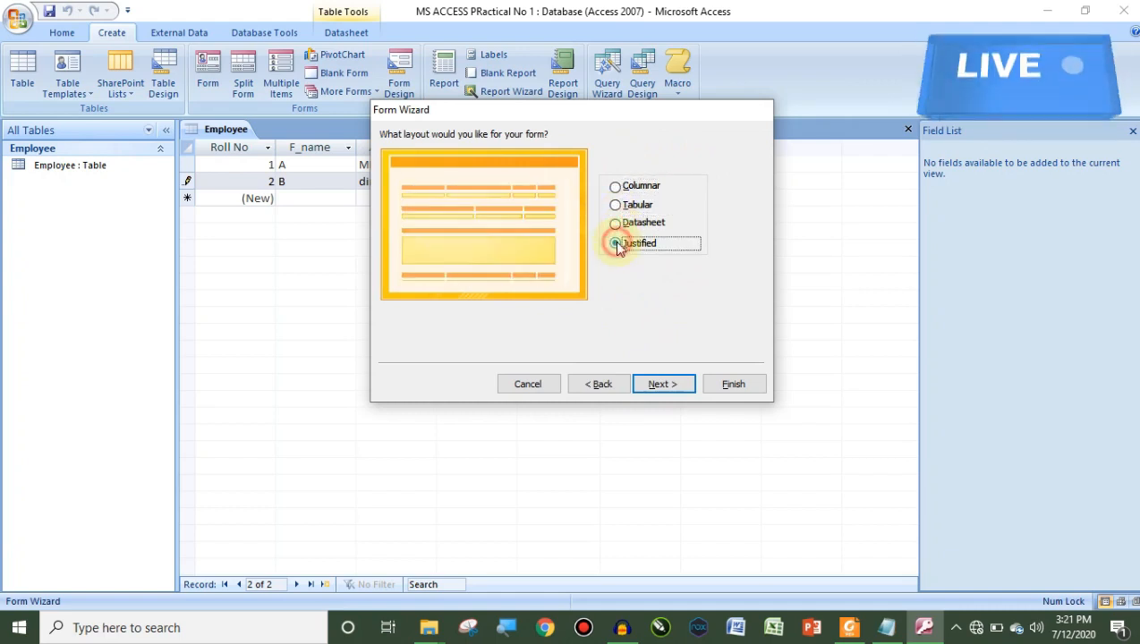
pyautogui.click(616, 208)
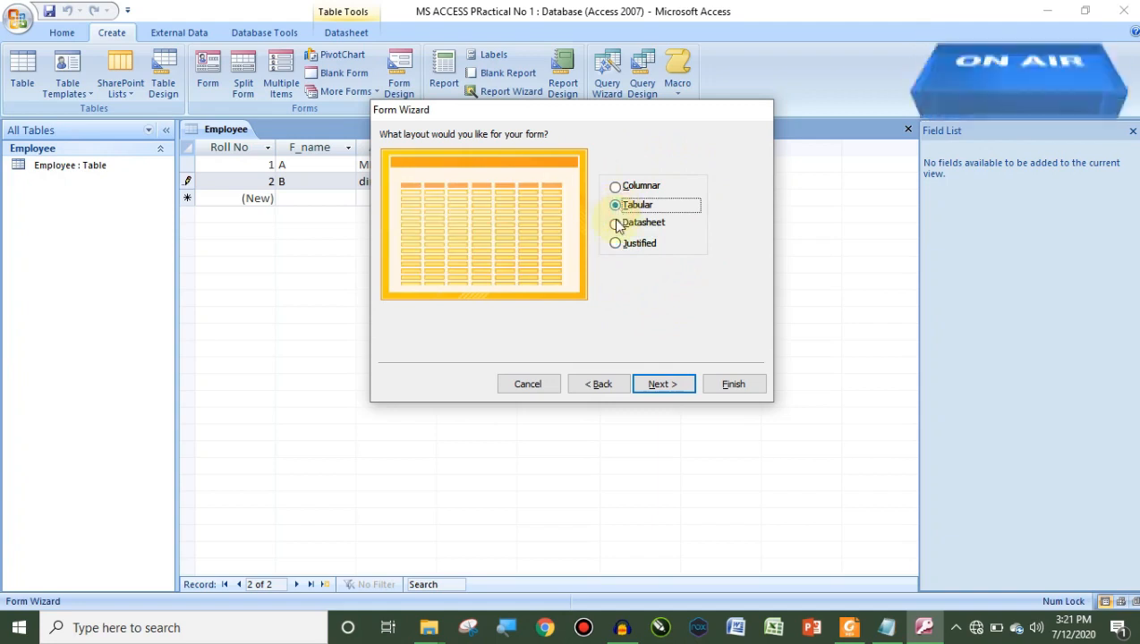
pyautogui.click(659, 384)
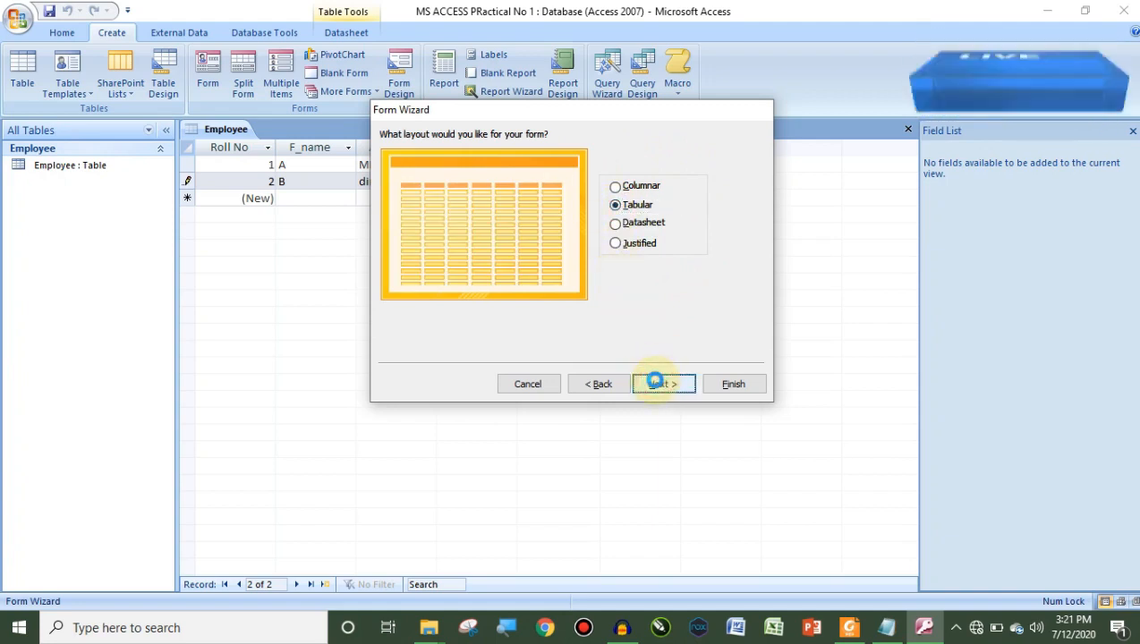
# Step: Browse the form style previews and choose the Equity style
pyautogui.click(605, 253)
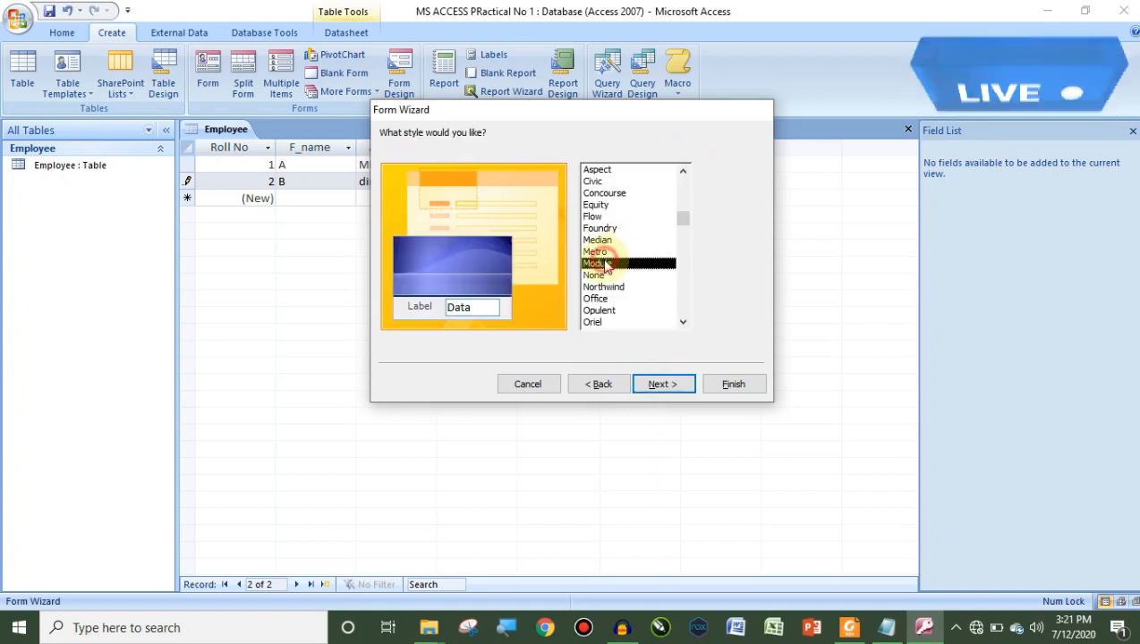
pyautogui.press('Up')
pyautogui.press('Up')
pyautogui.press('Up')
pyautogui.press('Up')
pyautogui.press('Up')
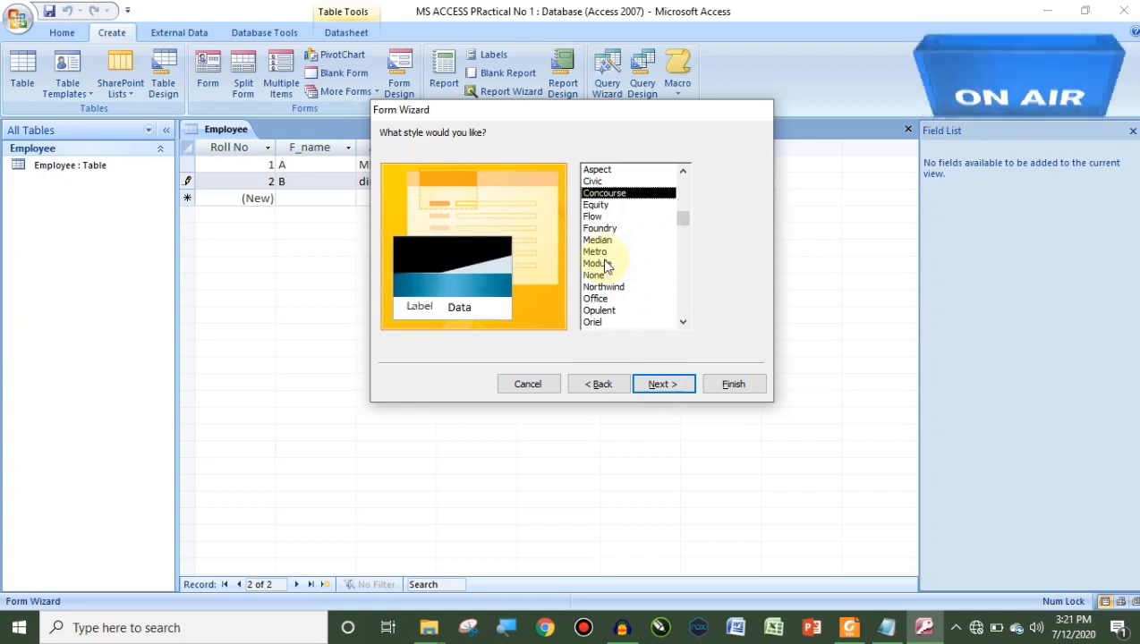
pyautogui.press('Down')
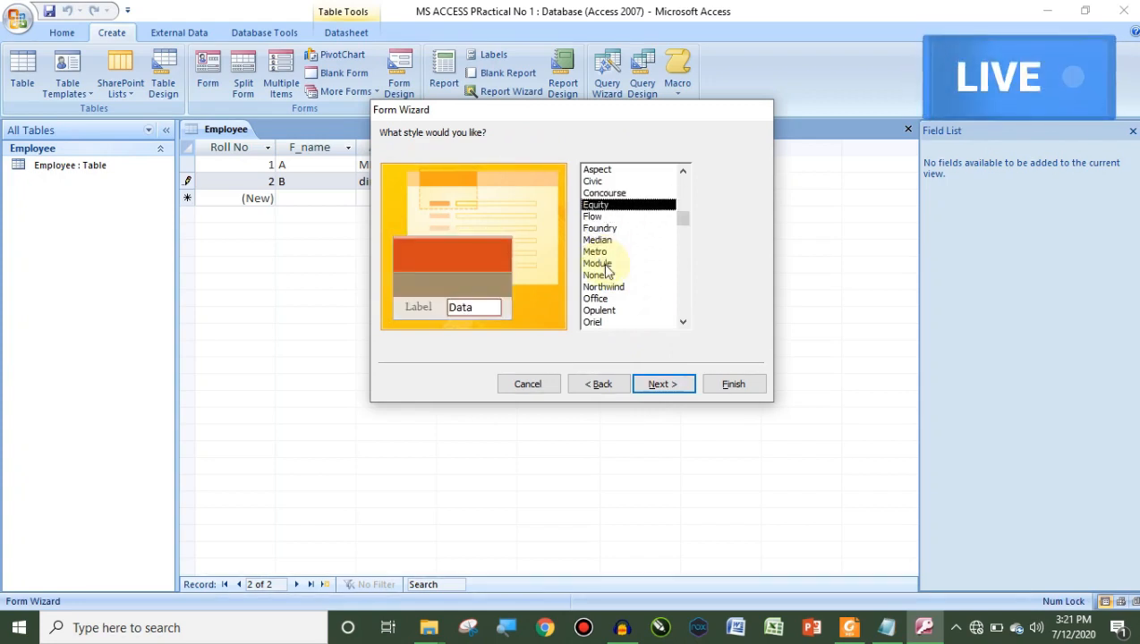
pyautogui.click(667, 386)
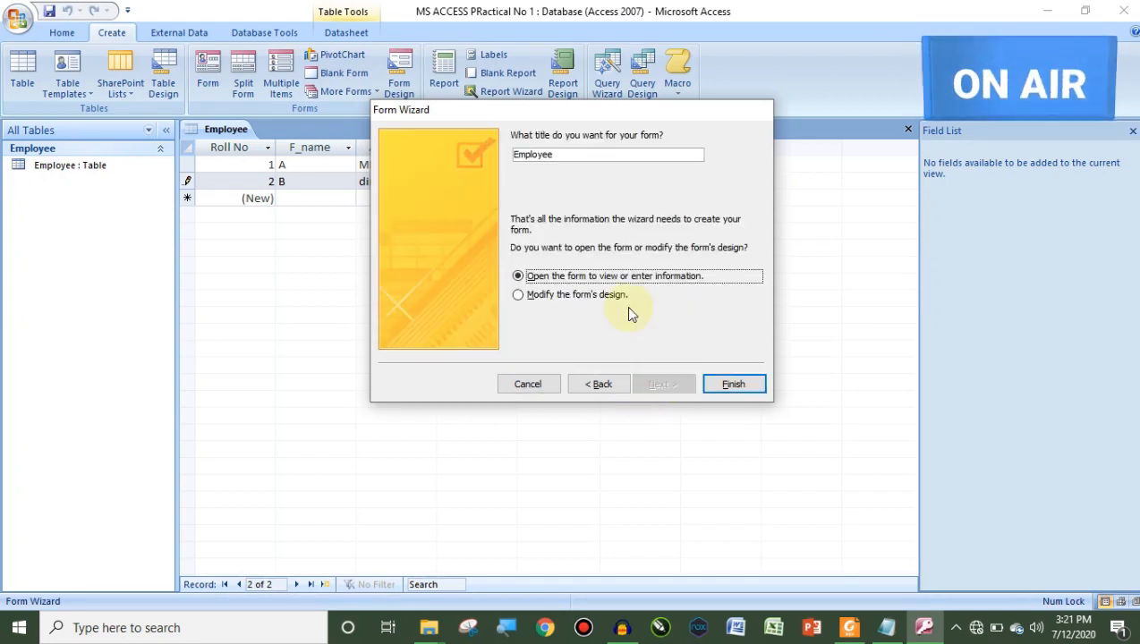
# Step: Finish the Employee form with the option to modify its design, and switch it to Form View
pyautogui.click(583, 301)
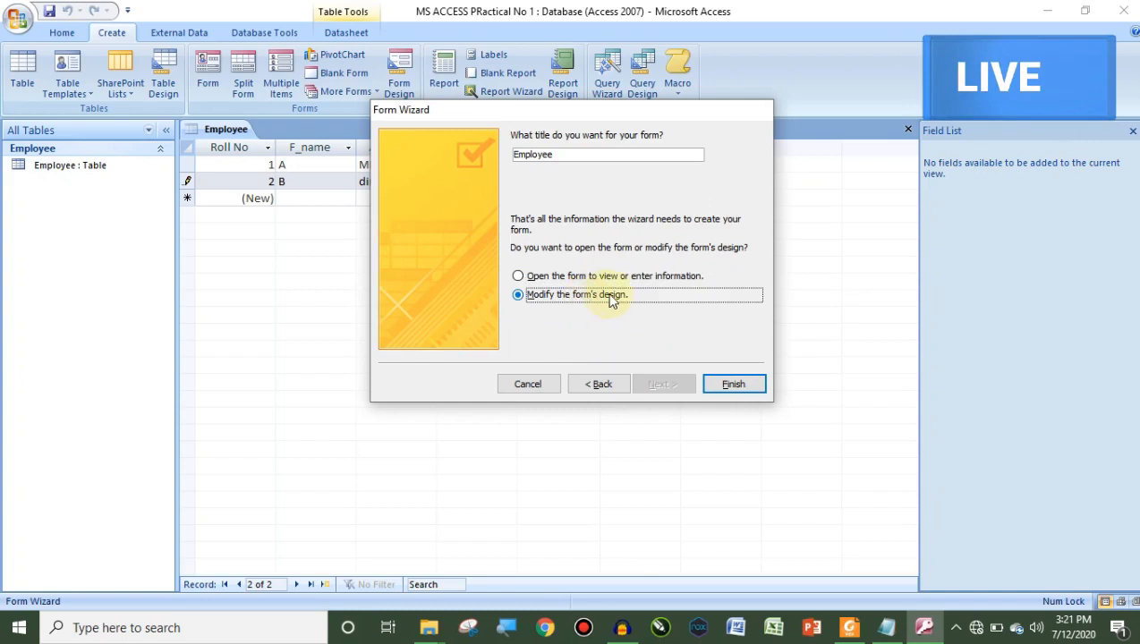
pyautogui.click(733, 384)
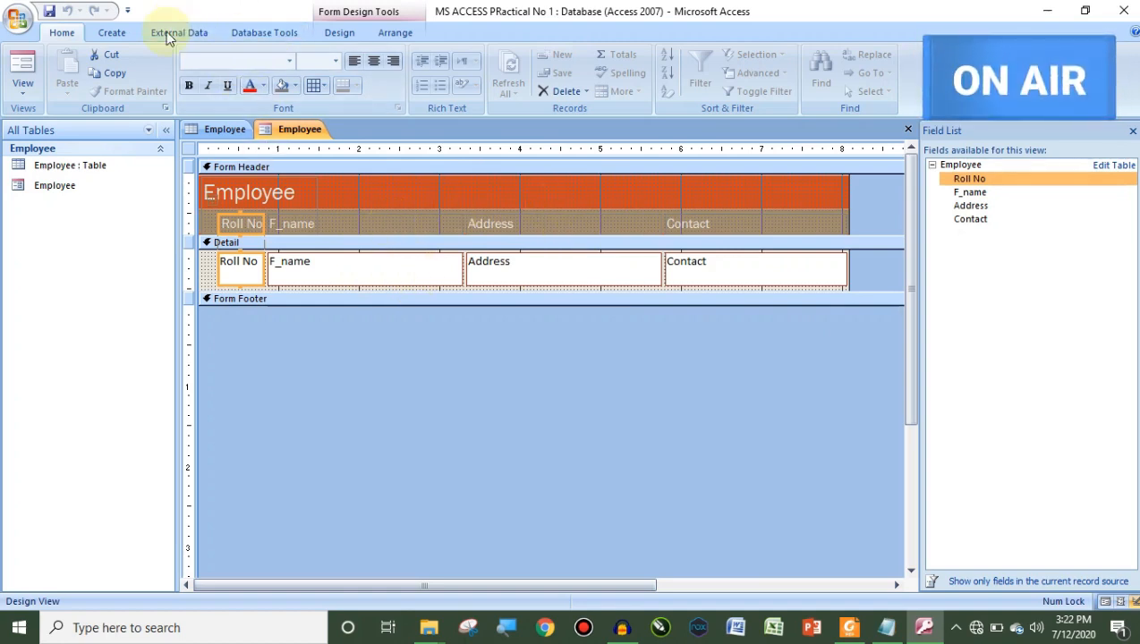
pyautogui.click(22, 87)
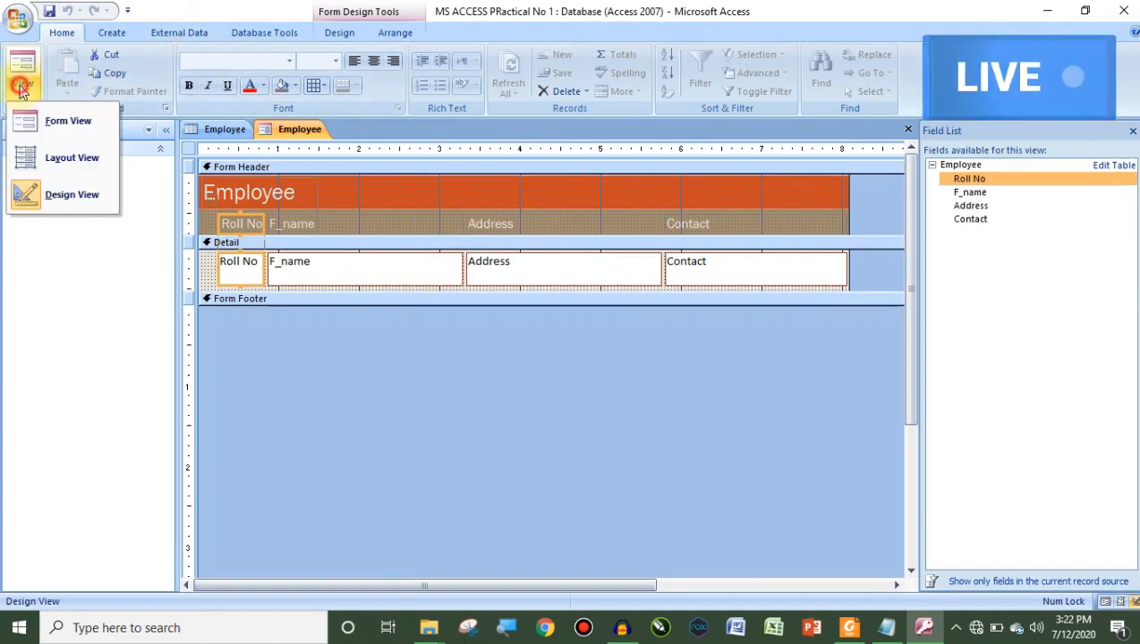
pyautogui.click(42, 117)
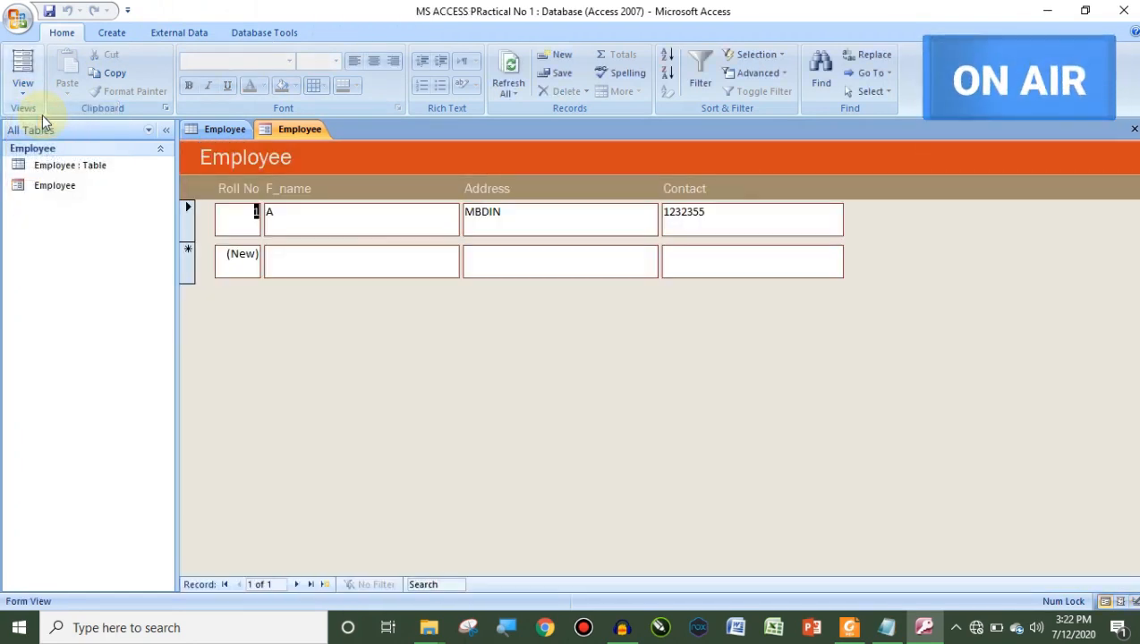
# Step: Add a record in the Employee form with F_name B, Address Gujrat and a contact number
pyautogui.click(348, 215)
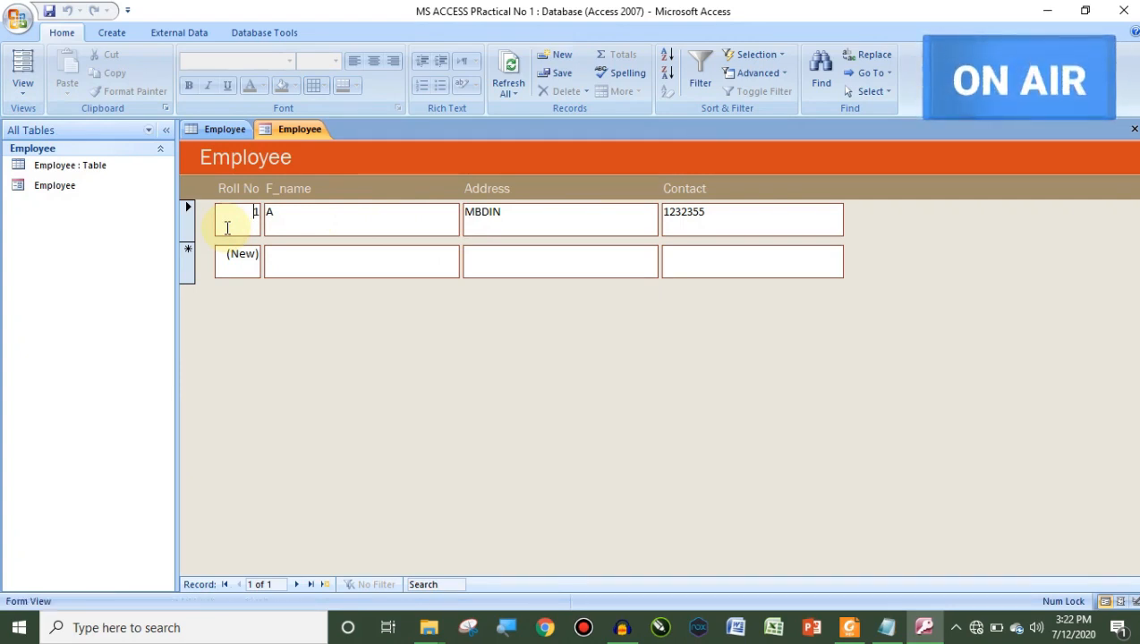
pyautogui.click(438, 261)
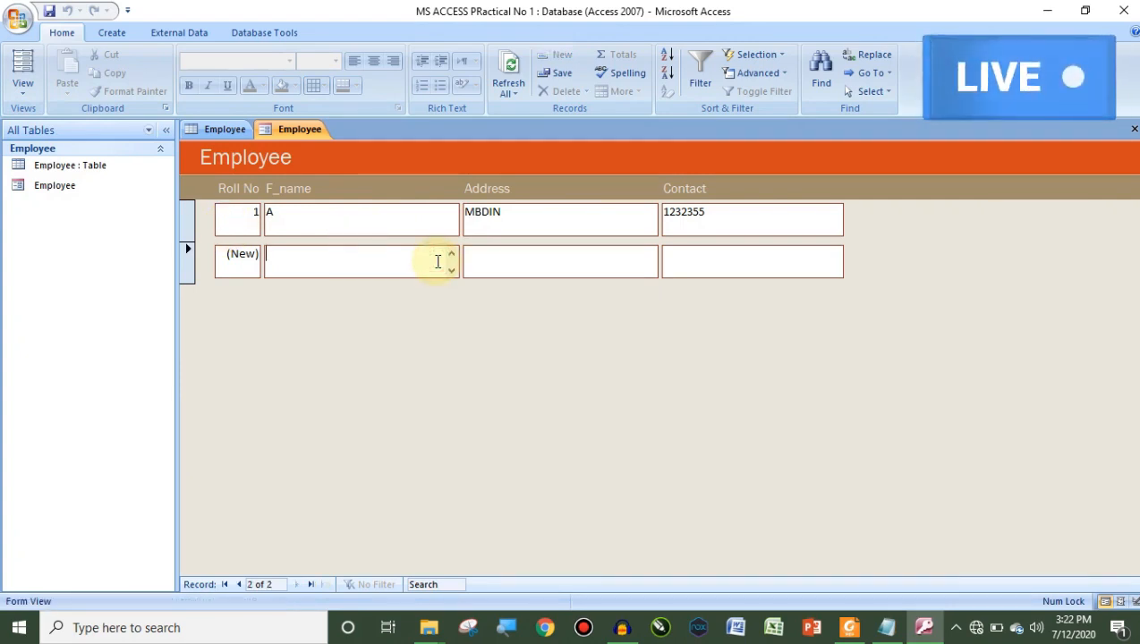
pyautogui.write('B')
pyautogui.click(500, 260)
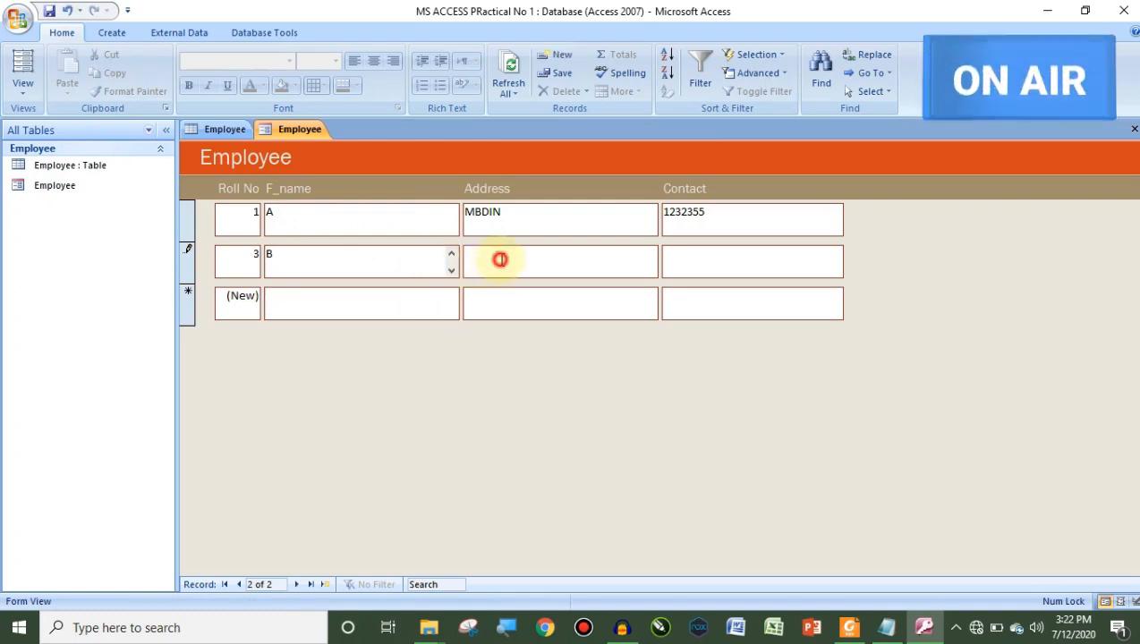
pyautogui.write('GUJrat')
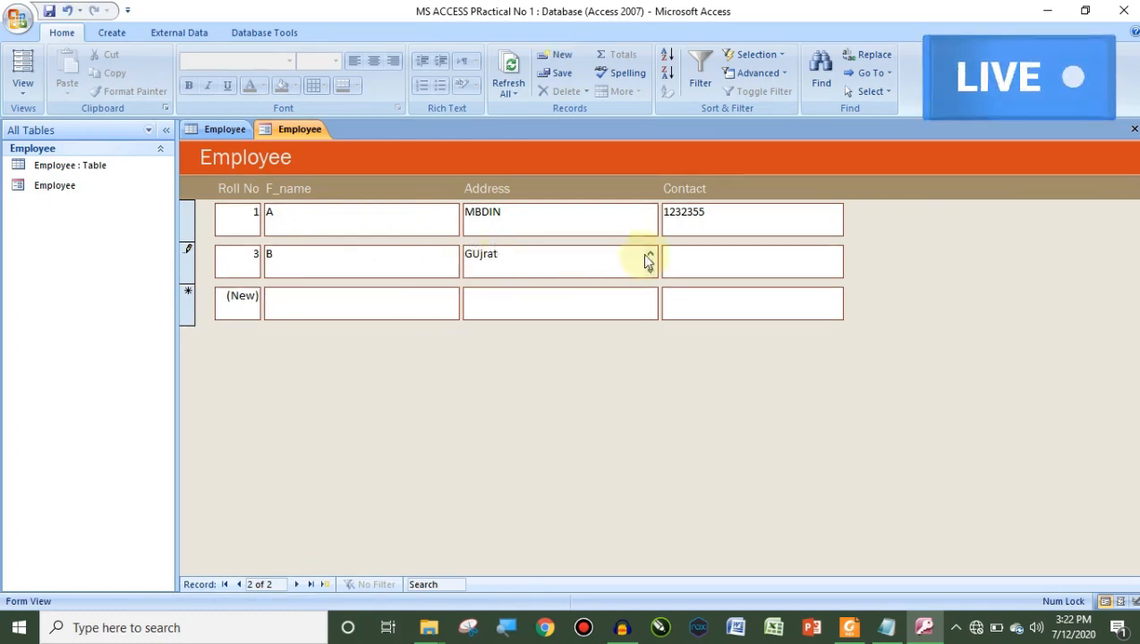
pyautogui.click(699, 255)
pyautogui.write('23425')
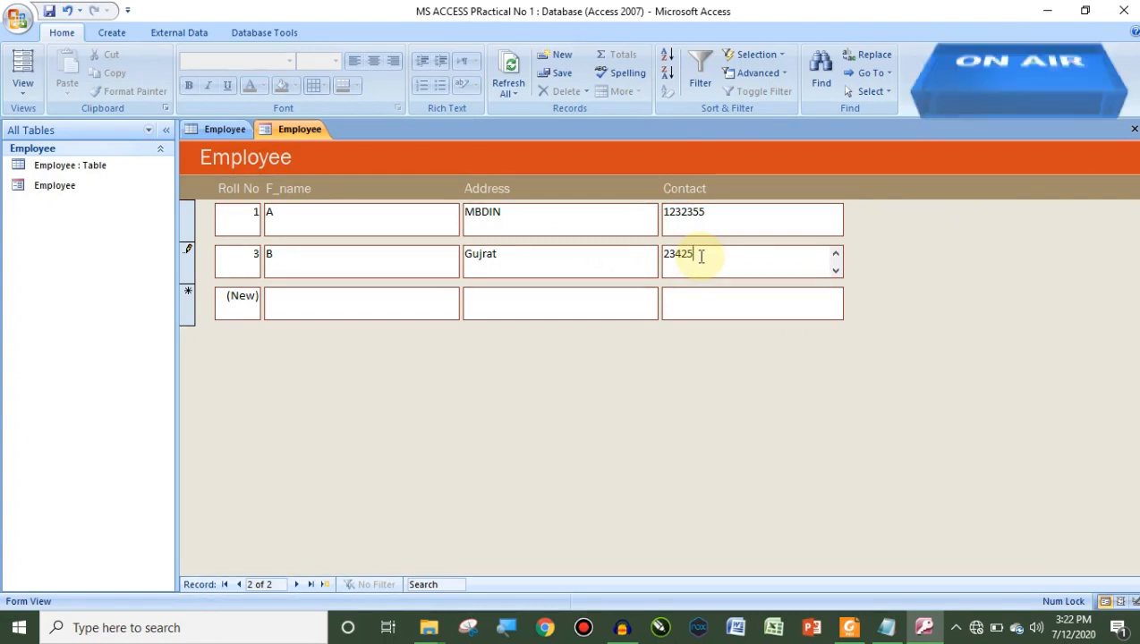
pyautogui.click(698, 76)
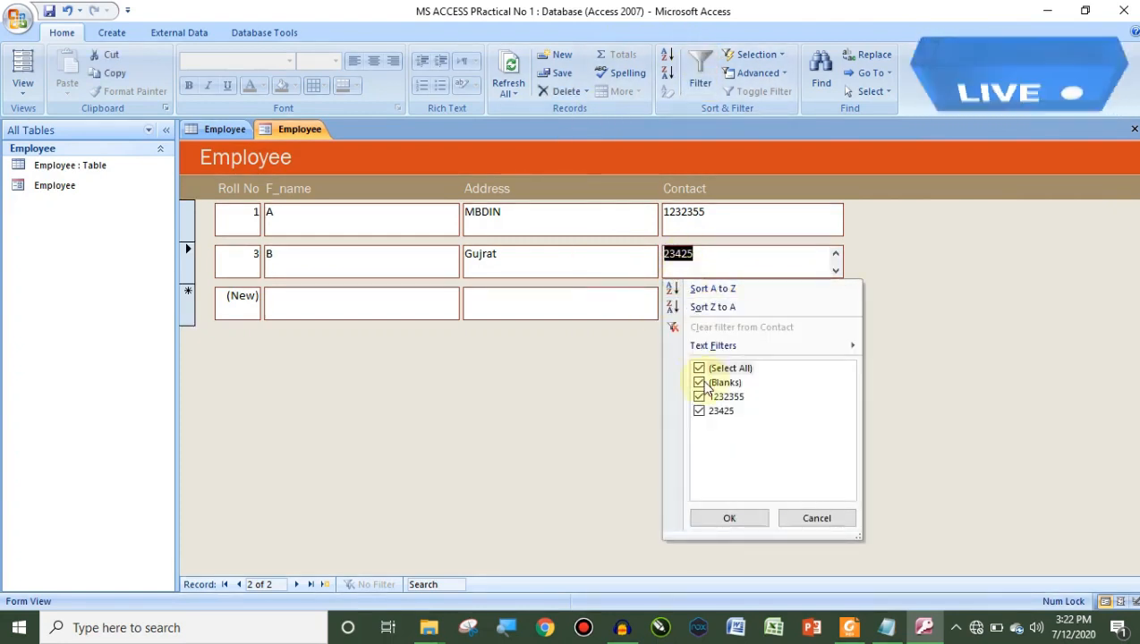
pyautogui.click(618, 315)
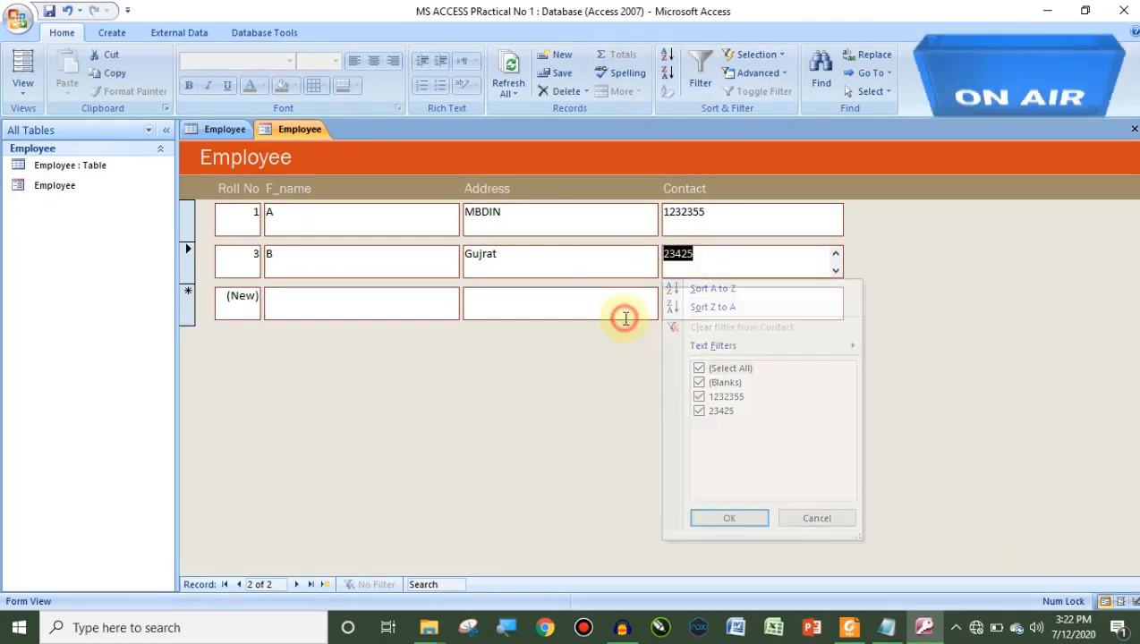